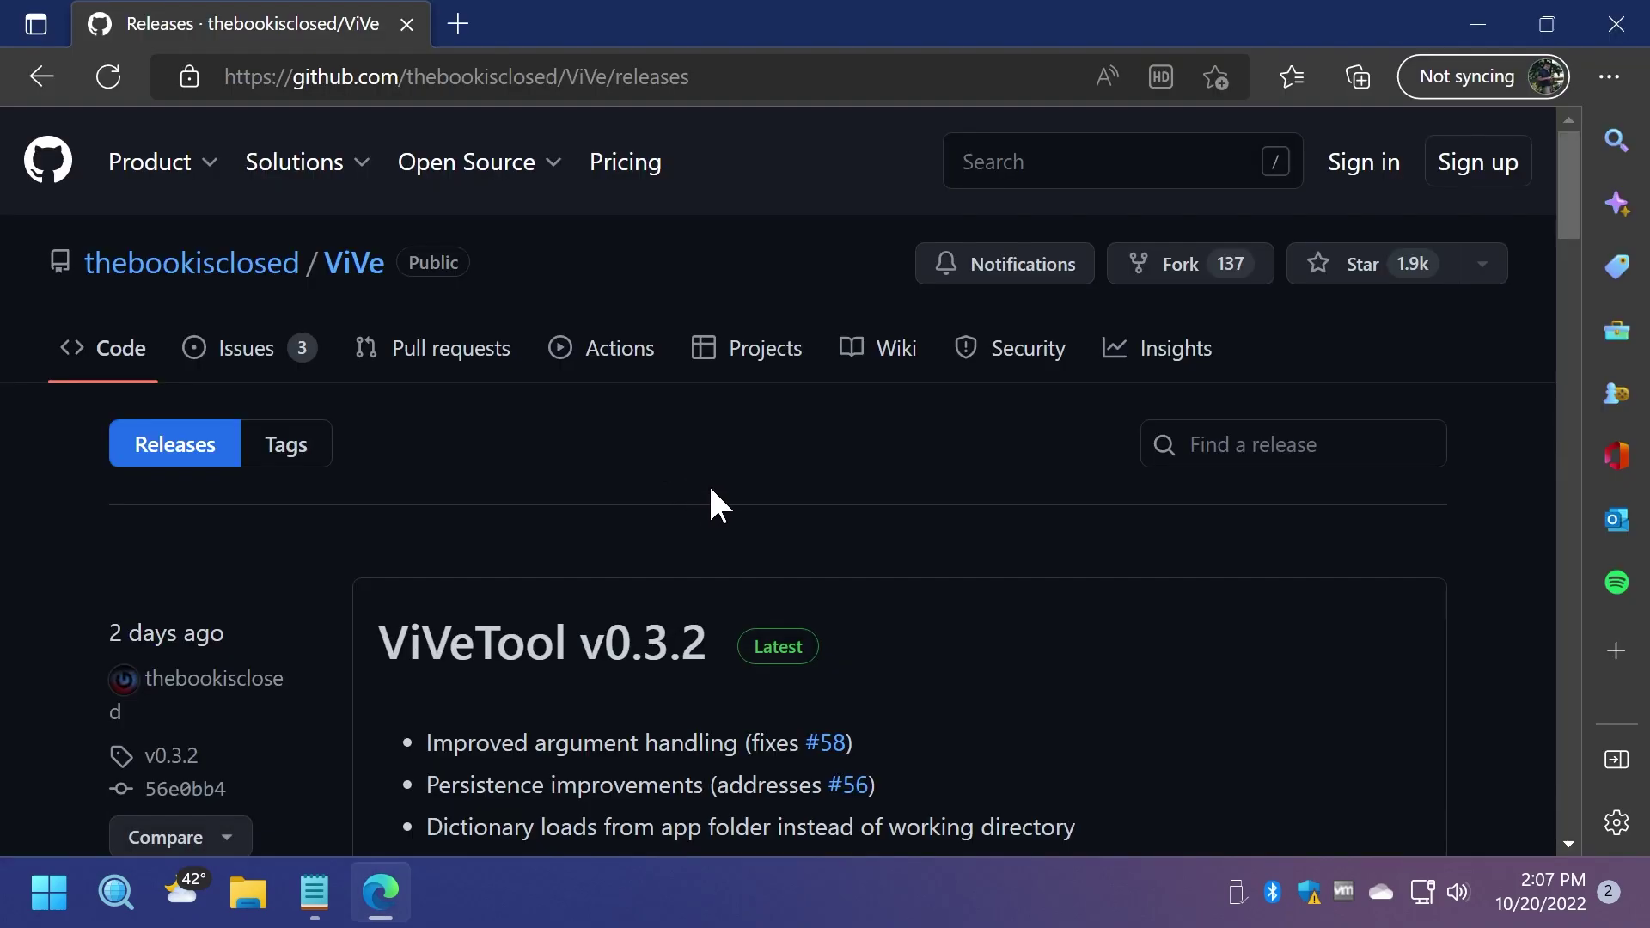
# Download ViVeTool-v0.3.2.zip from the release's Assets list and open it.
pyautogui.scroll(-2, 711, 495)
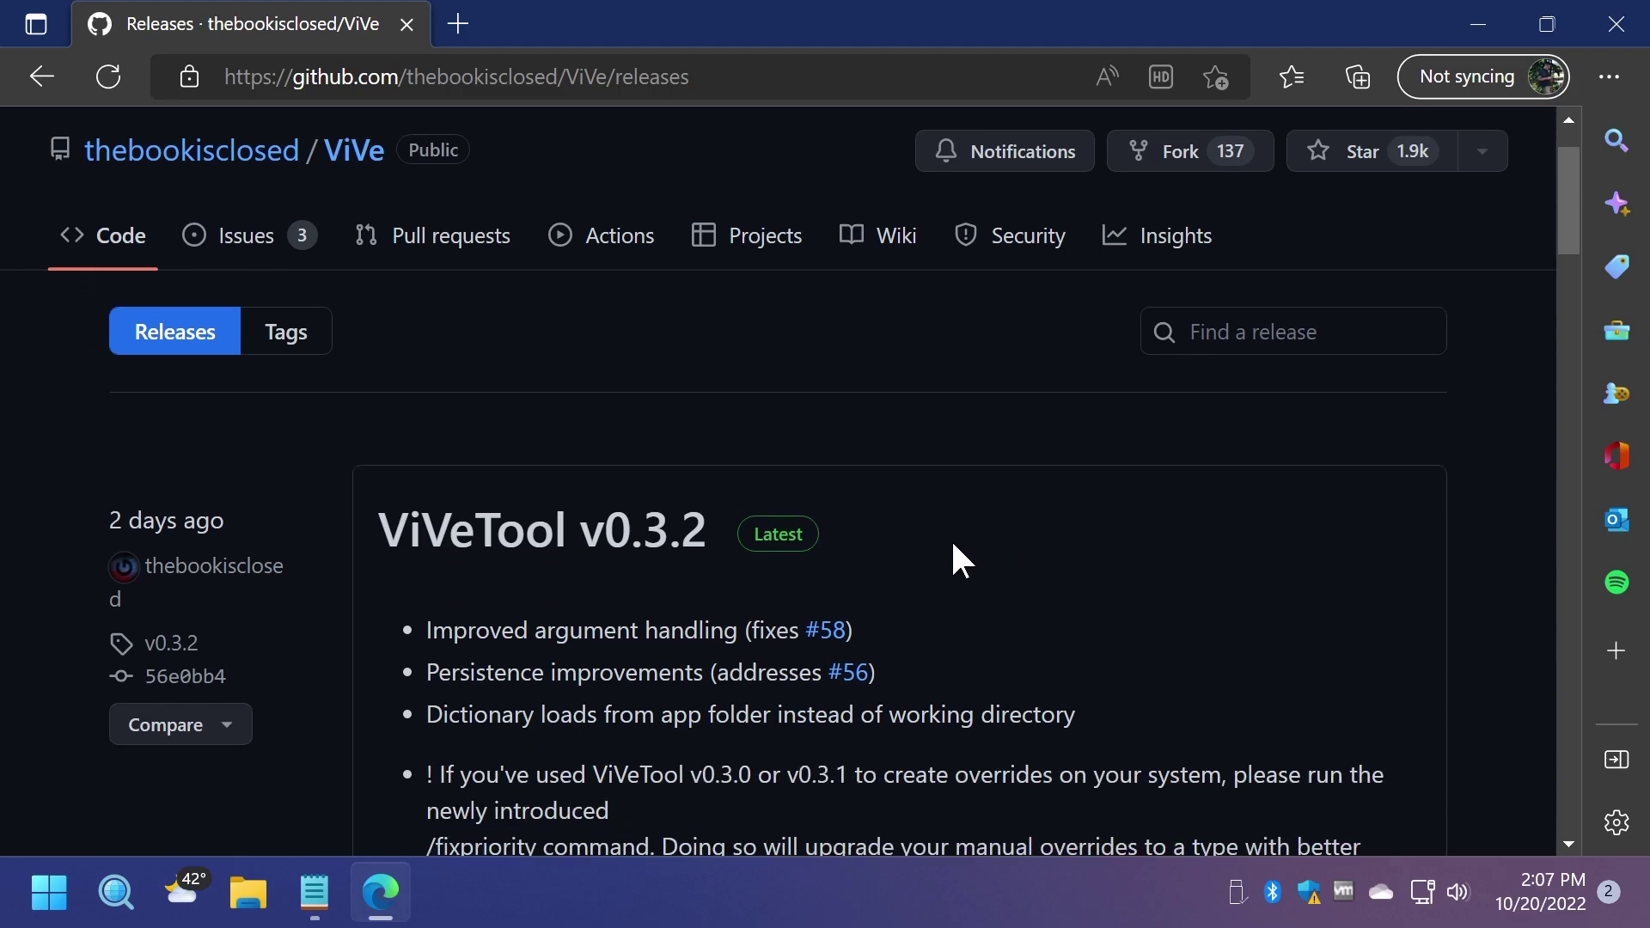
pyautogui.scroll(-4, 953, 560)
pyautogui.scroll(-3, 954, 559)
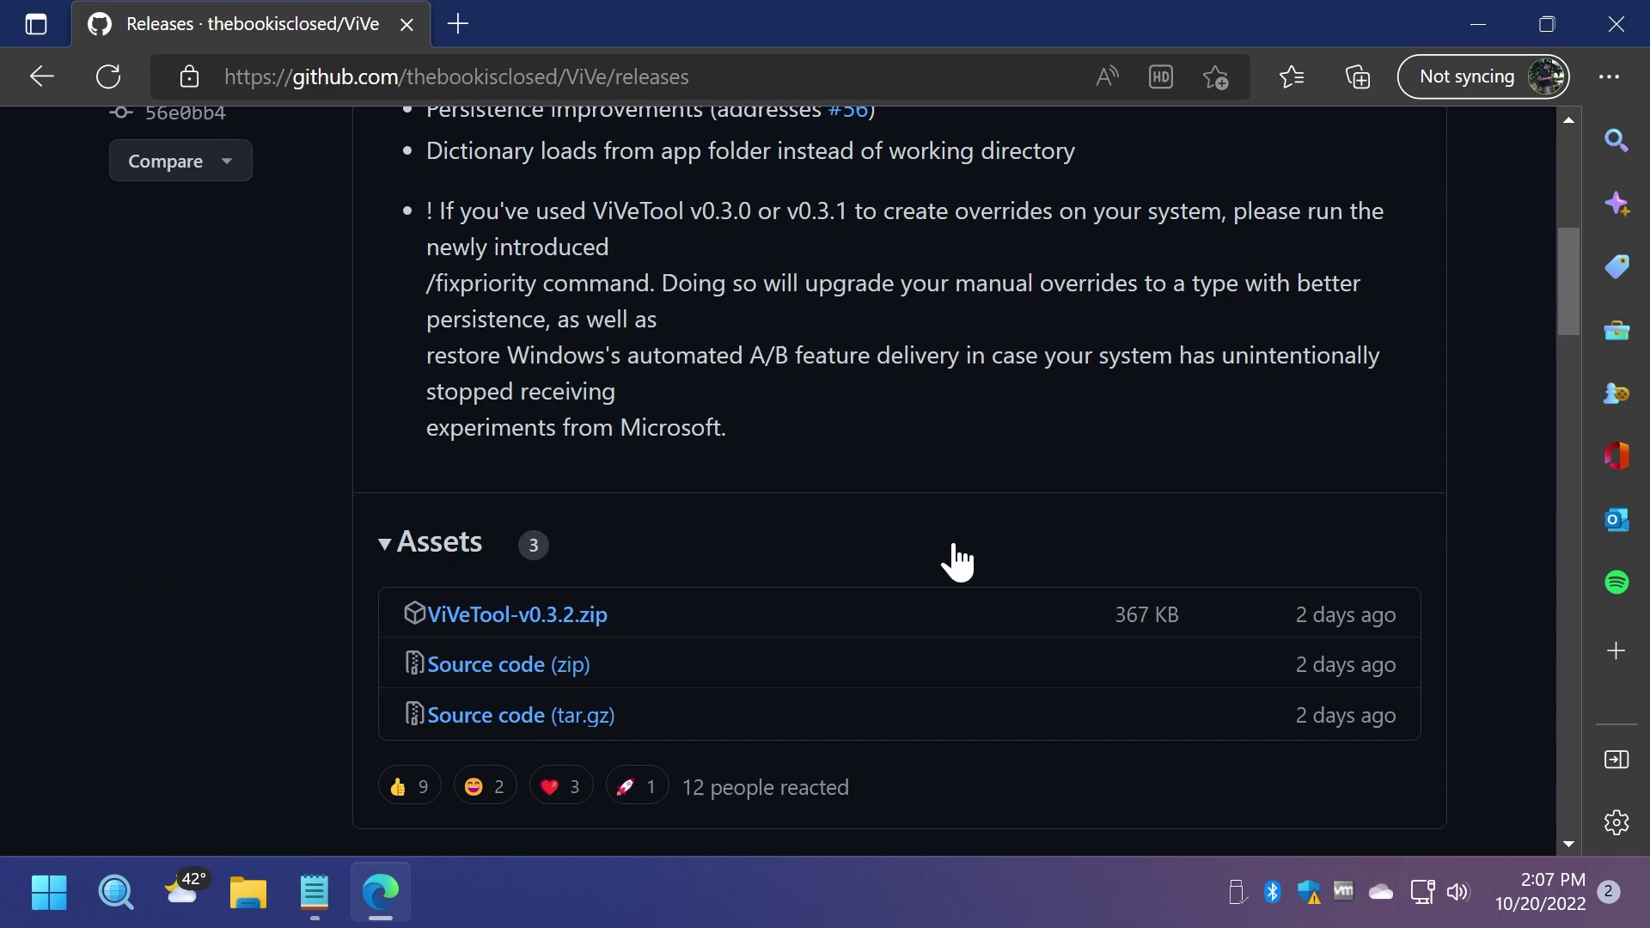
pyautogui.click(526, 626)
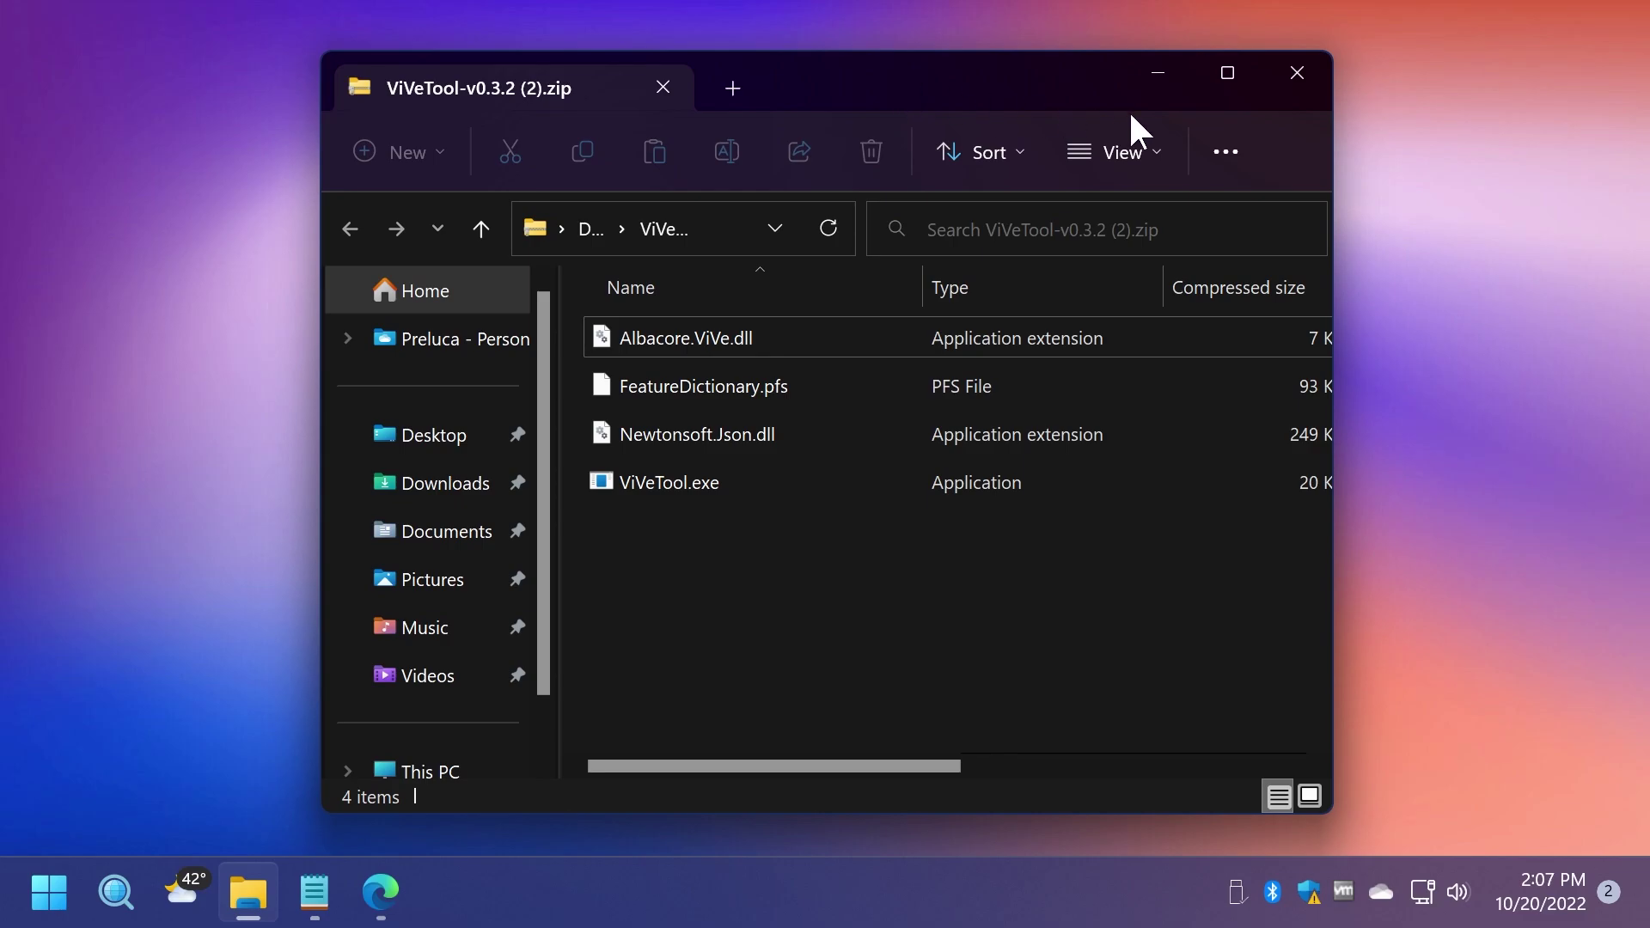
# Start Extract all on the zip and choose C:\Windows\System32 as the destination.
pyautogui.click(1224, 152)
pyautogui.click(1158, 220)
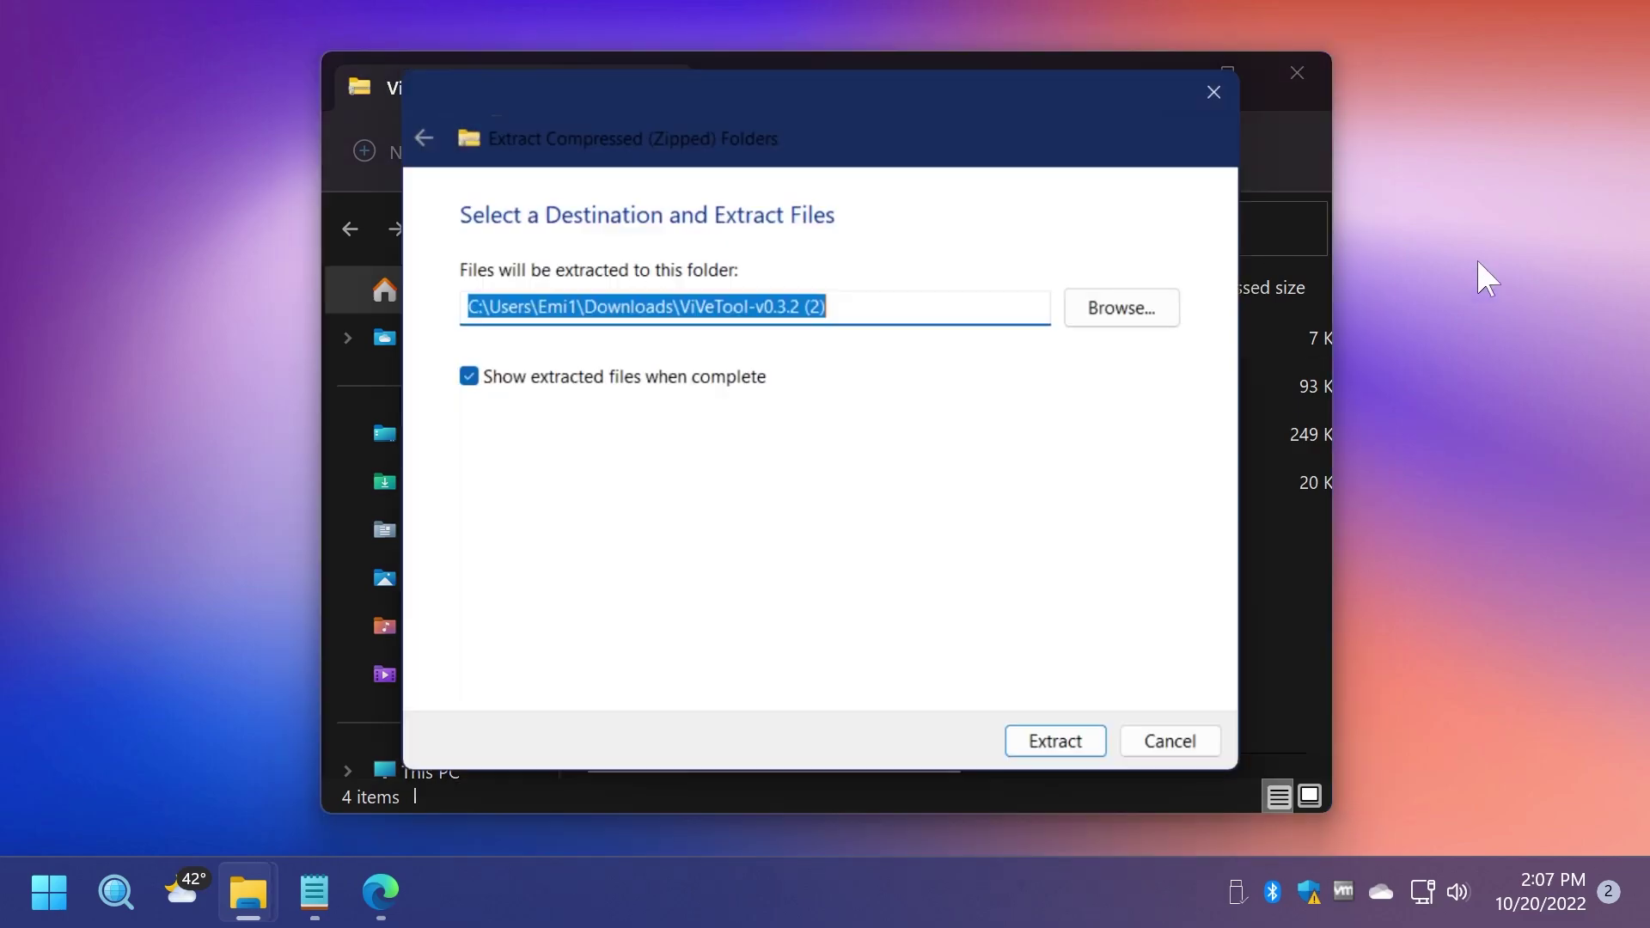
pyautogui.click(1156, 316)
pyautogui.scroll(-3, 516, 533)
pyautogui.click(520, 475)
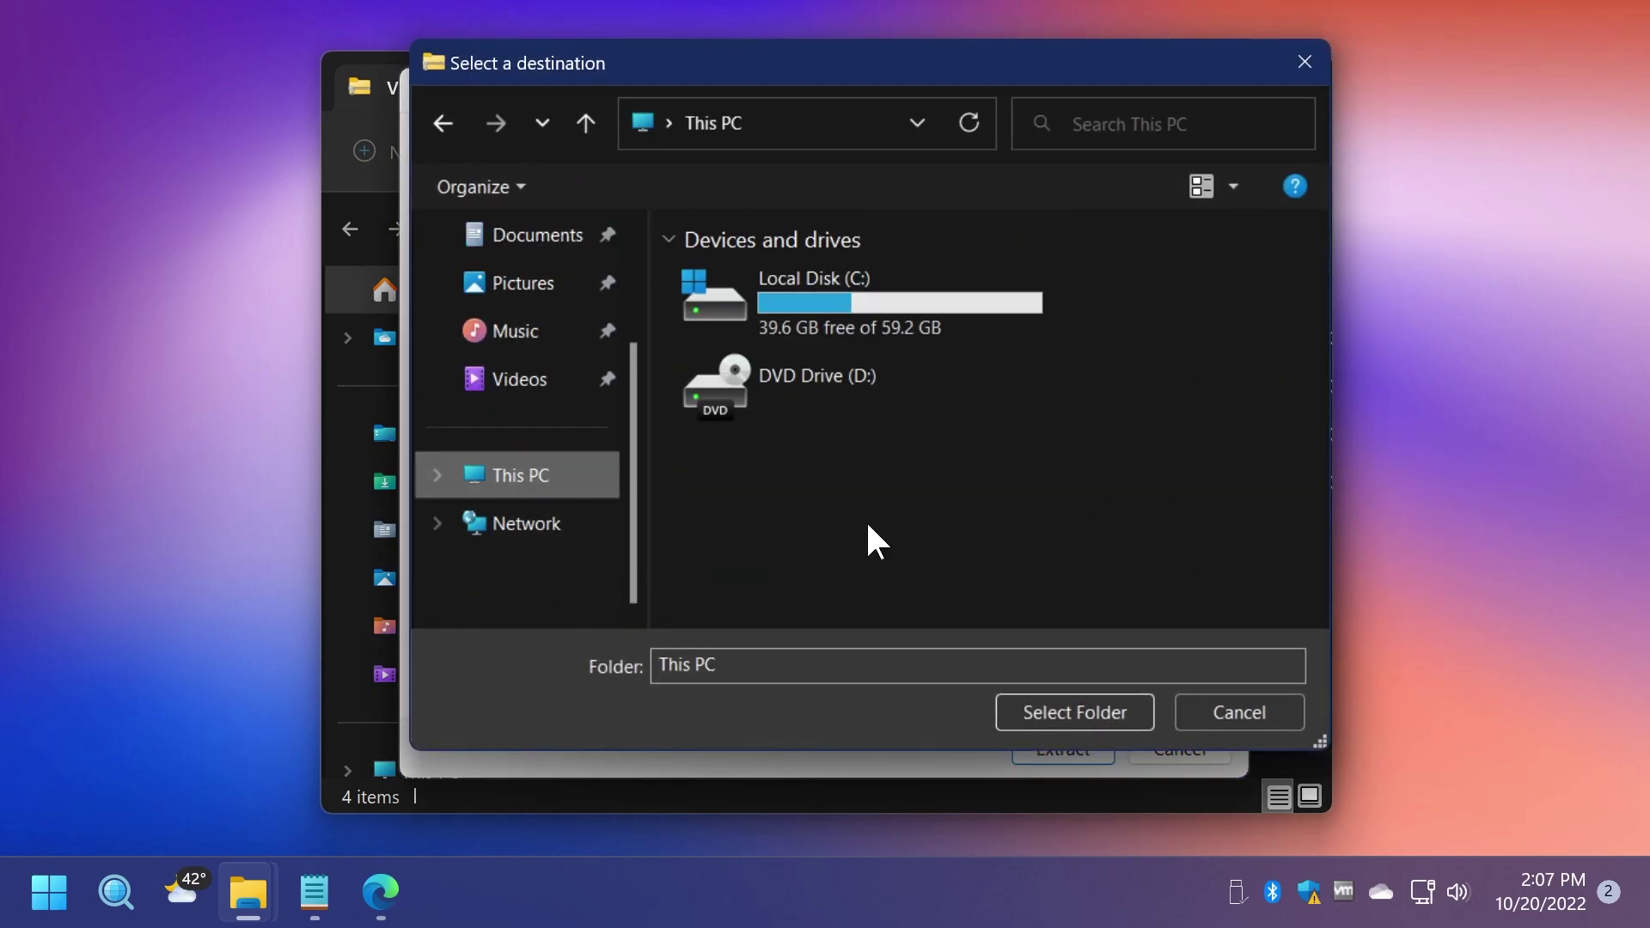
pyautogui.doubleClick(871, 326)
pyautogui.doubleClick(803, 475)
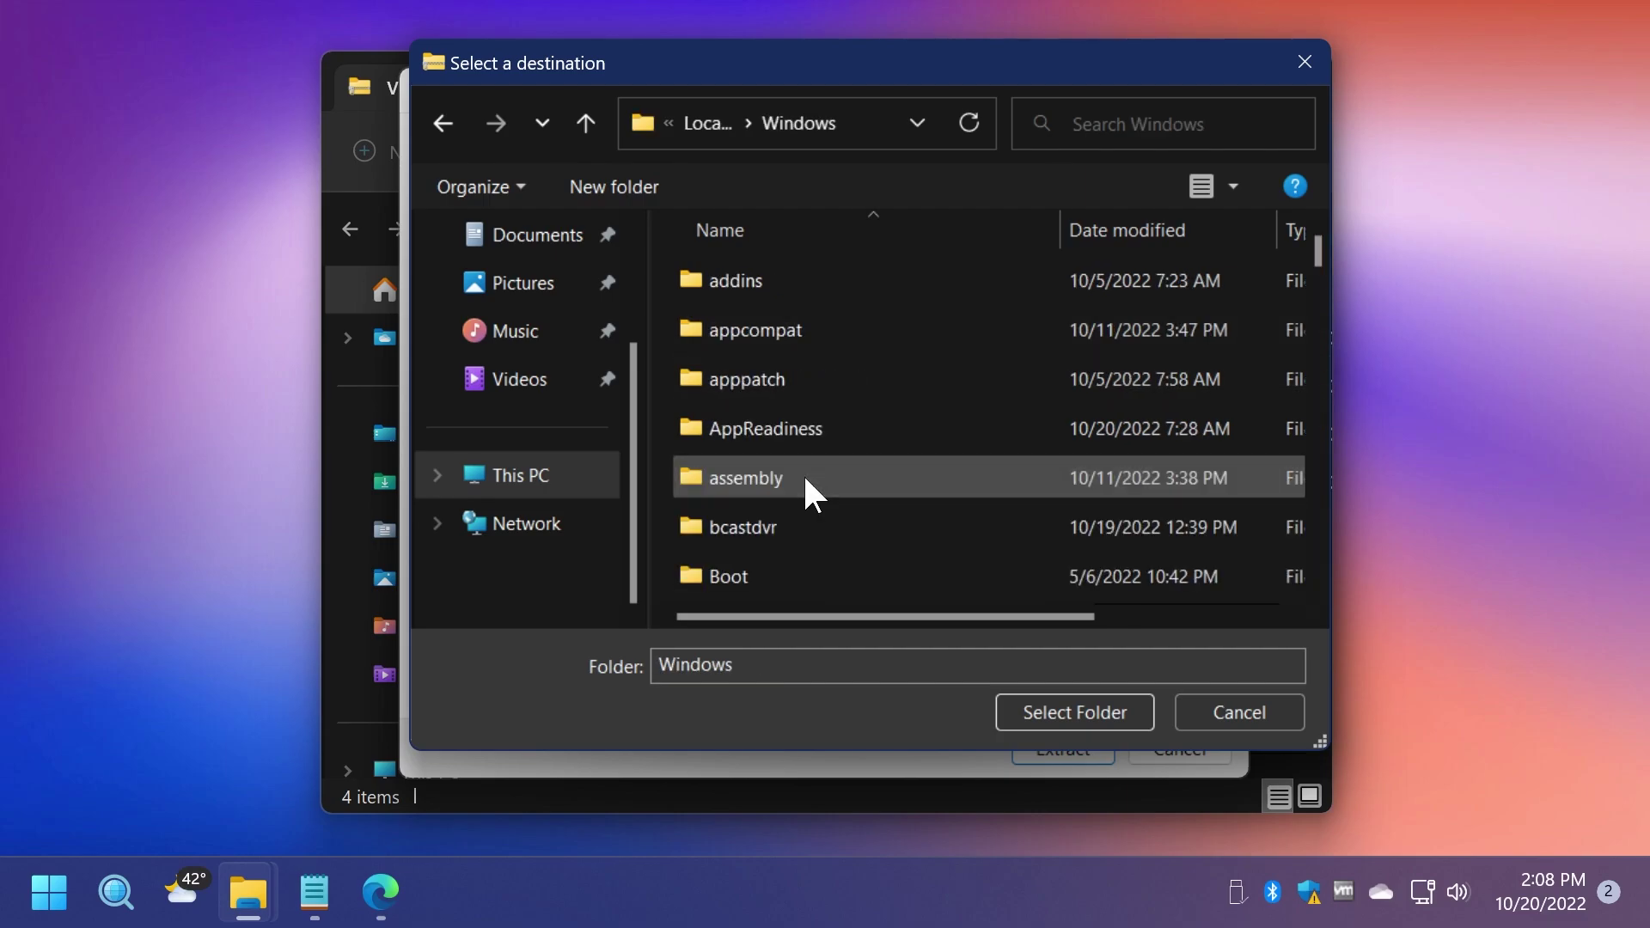
pyautogui.write('system32')
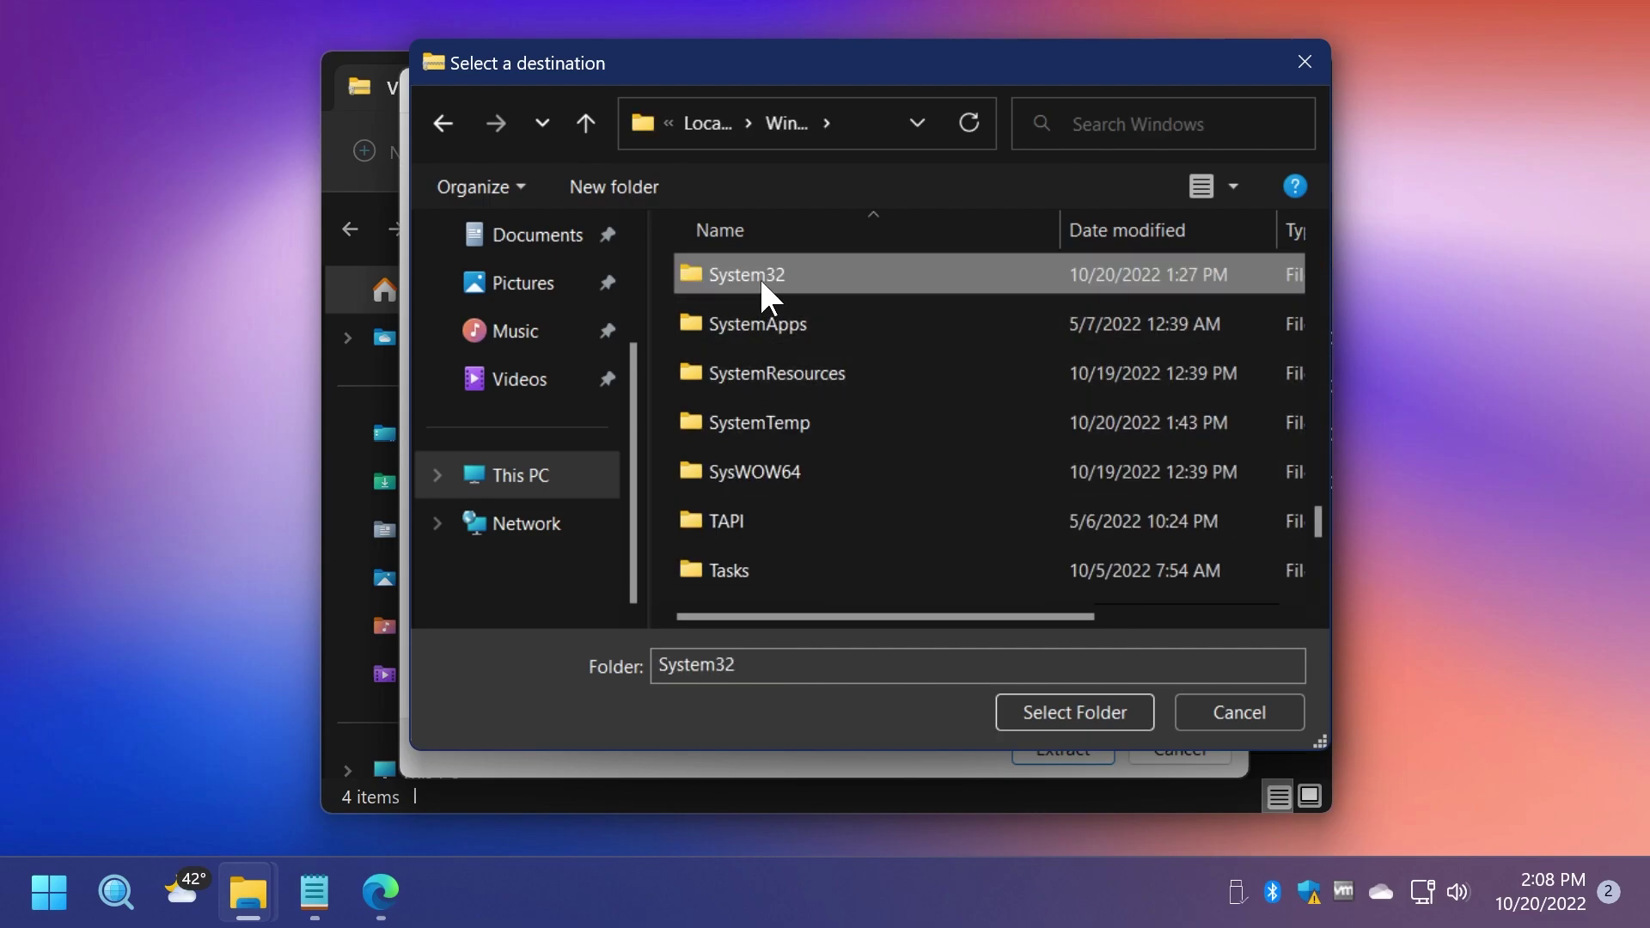
pyautogui.click(1048, 703)
# Extract the files into System32, replacing existing files and granting administrator permission for each.
pyautogui.click(1066, 749)
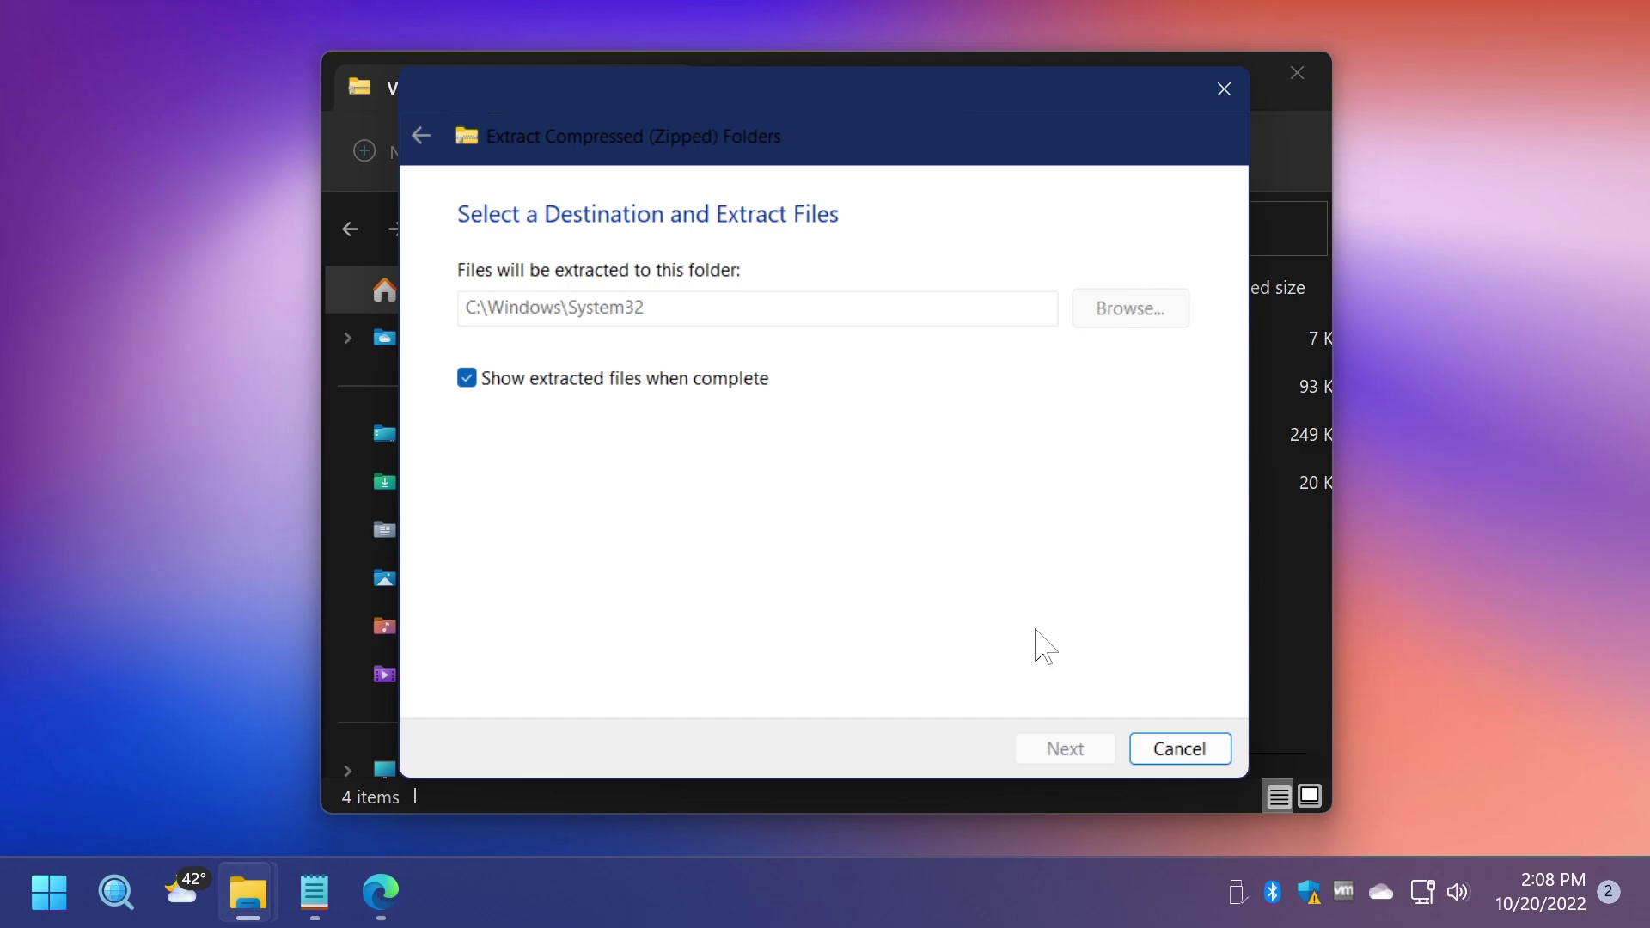
pyautogui.click(770, 395)
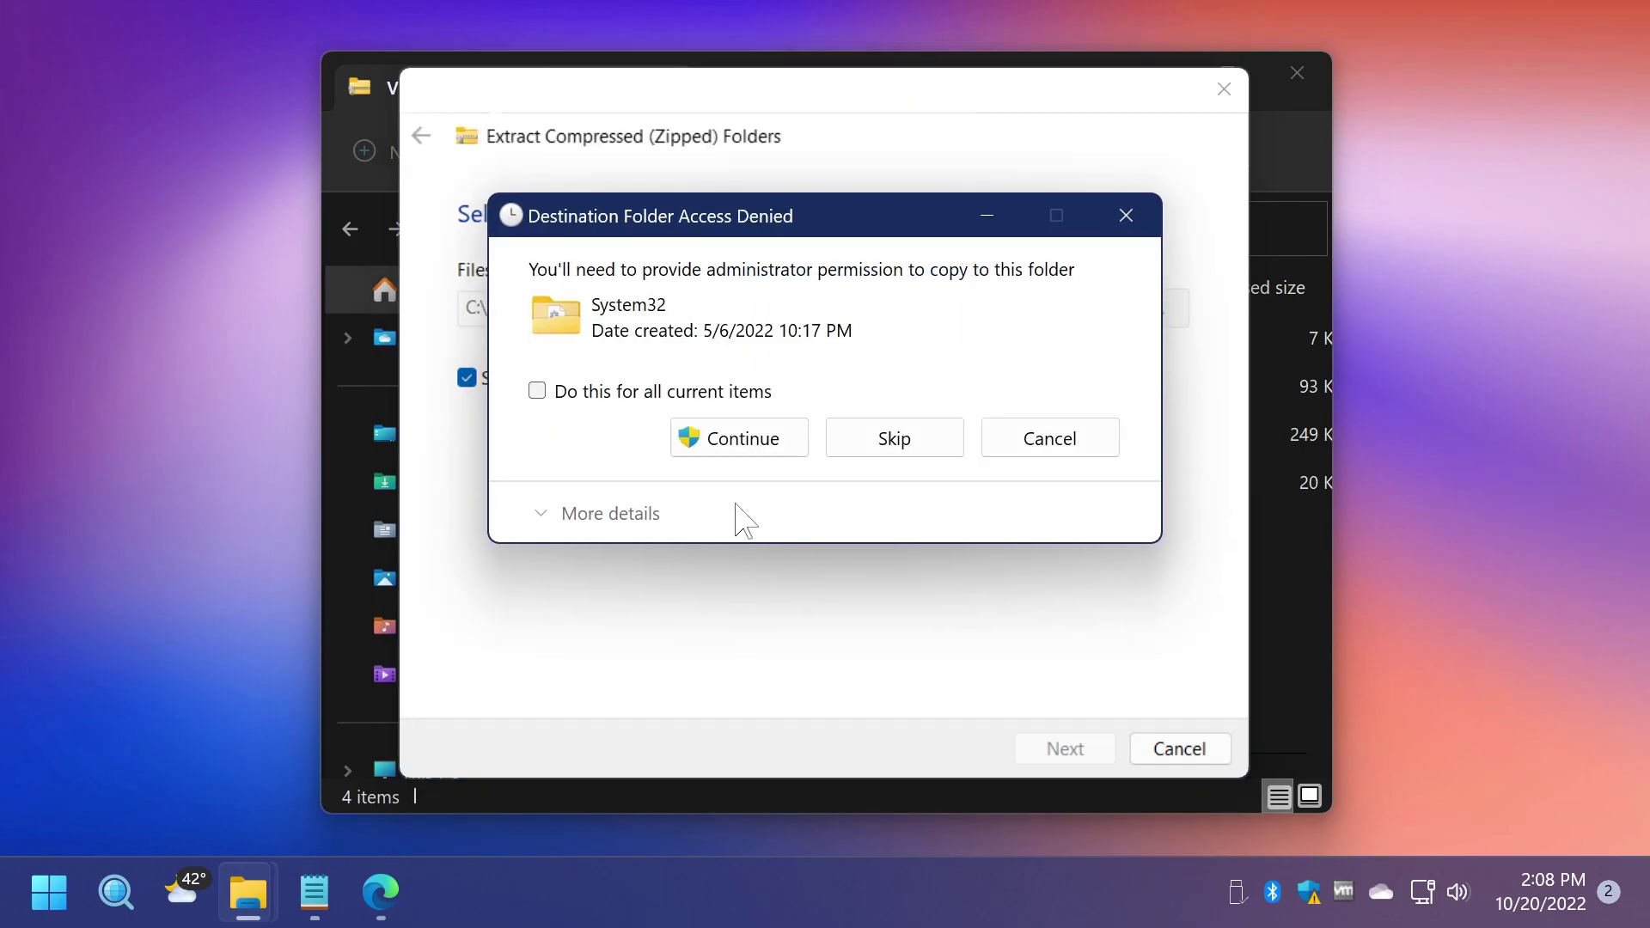
pyautogui.click(741, 443)
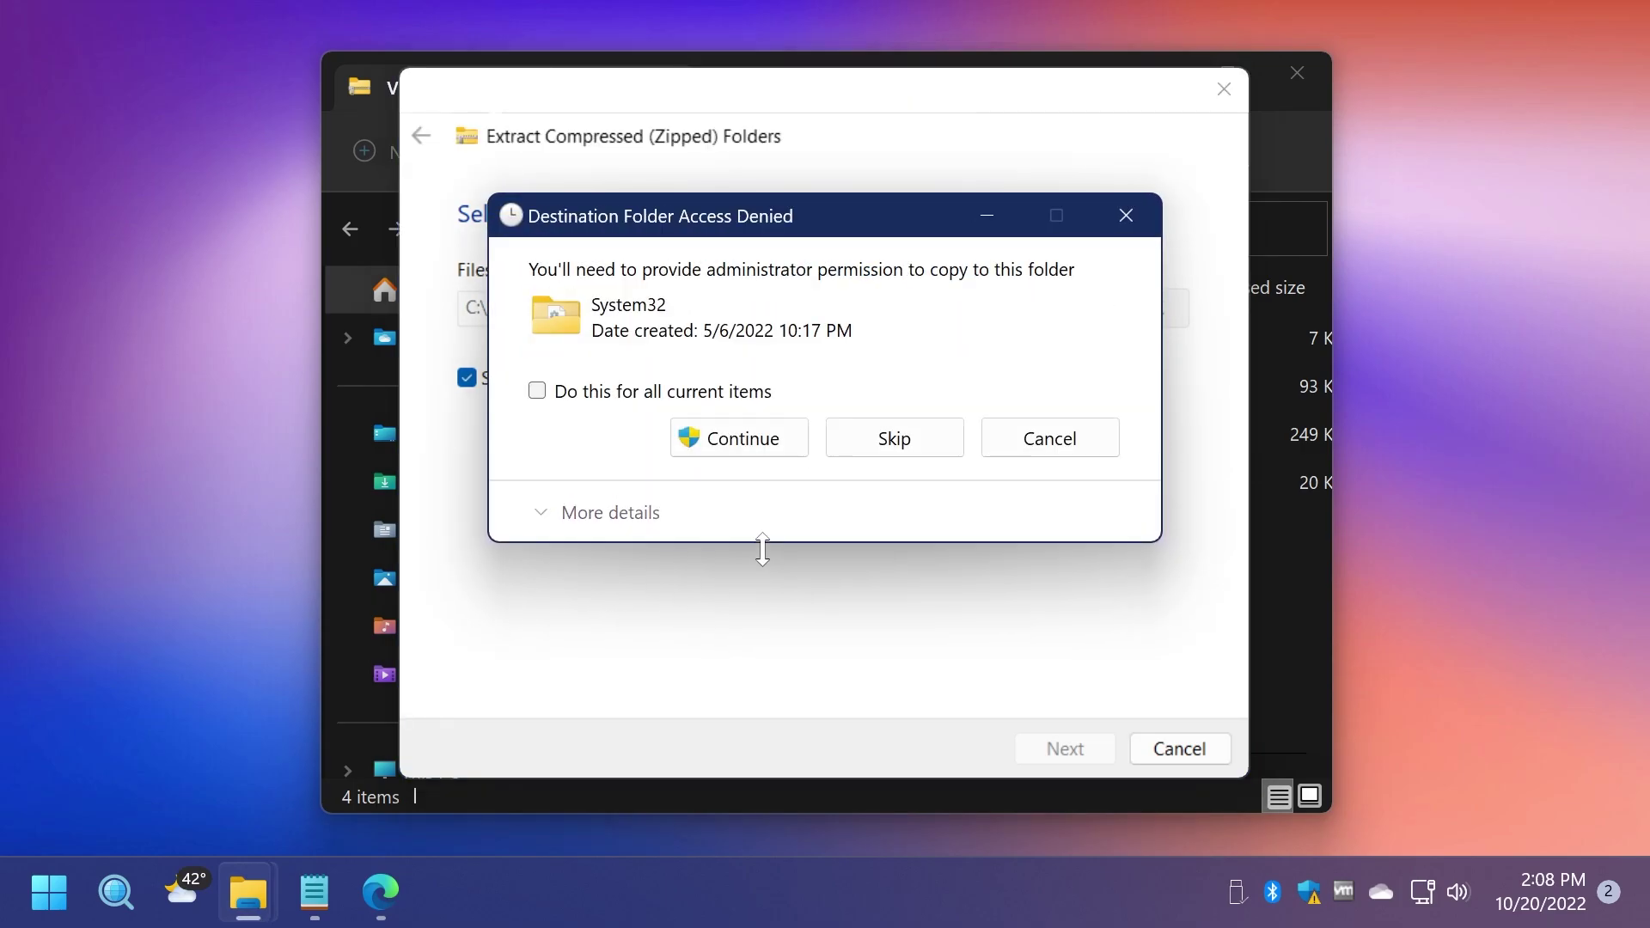
pyautogui.press('Return')
pyautogui.click(746, 445)
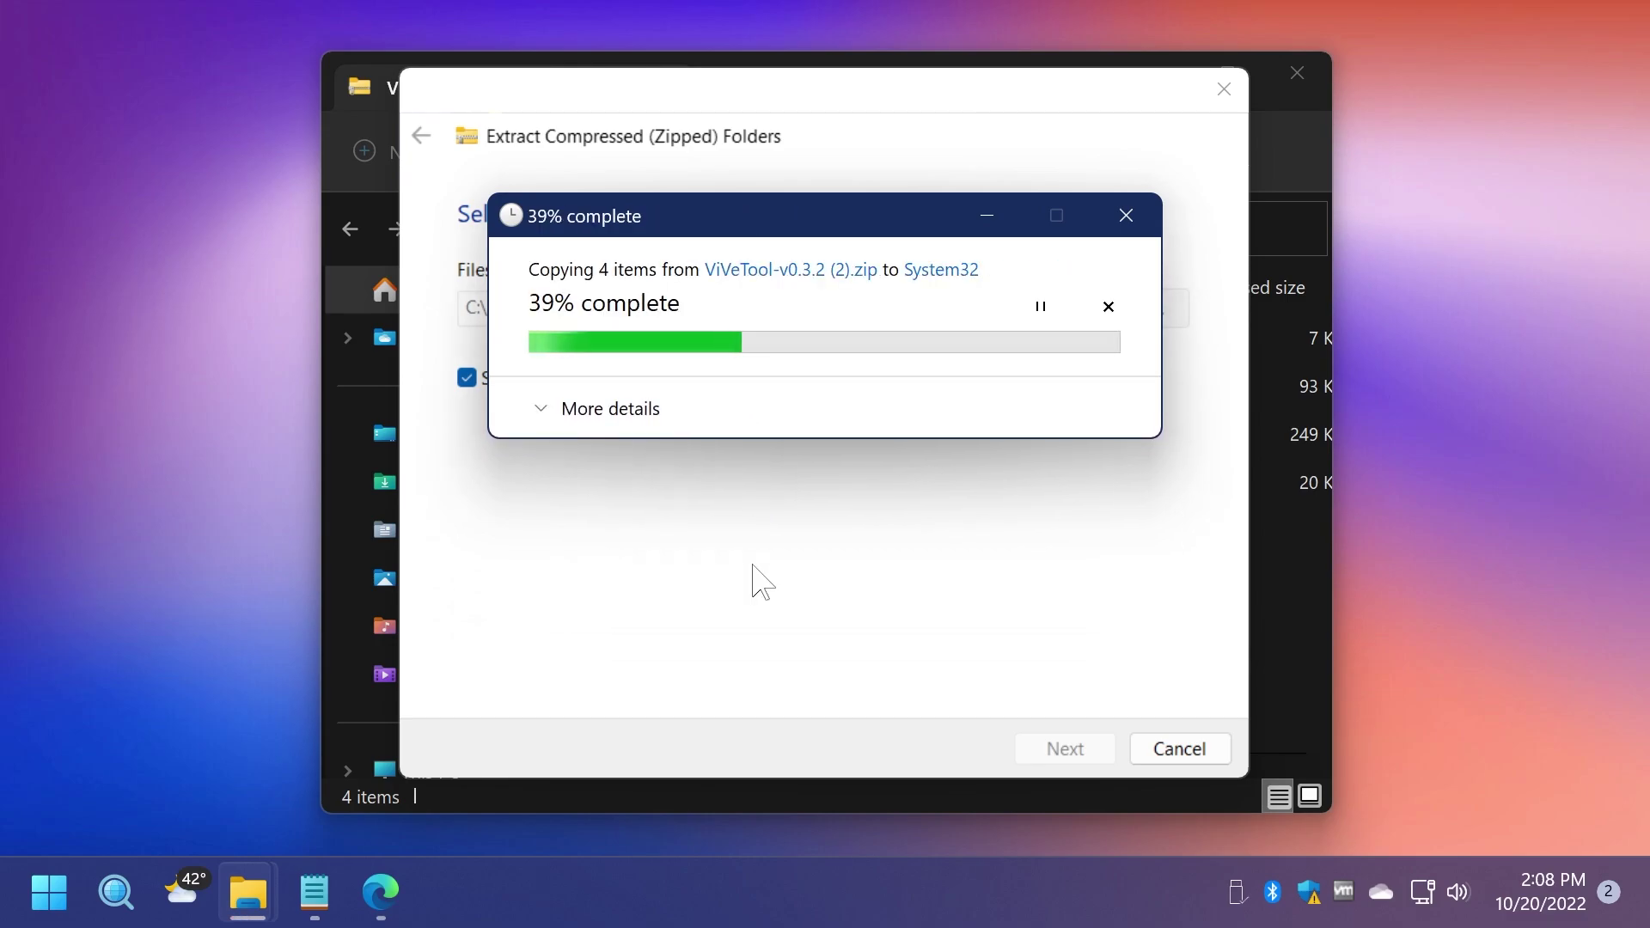
pyautogui.click(746, 445)
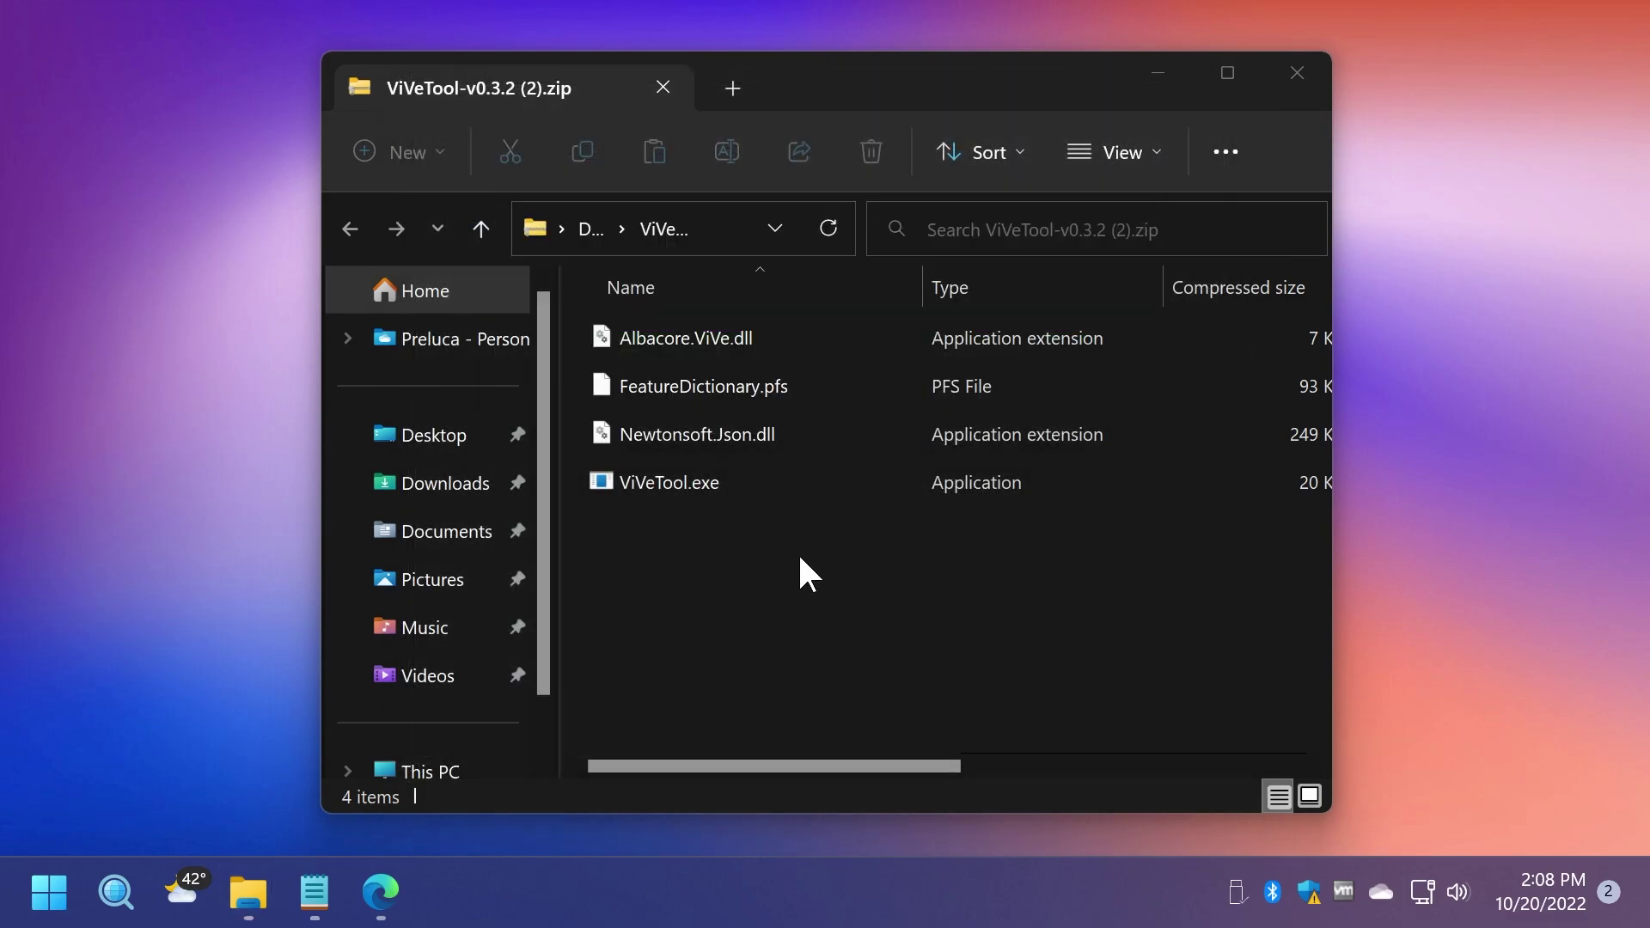
# Close both Explorer windows and launch Command Prompt as administrator from a cmd search.
pyautogui.click(1293, 99)
pyautogui.click(1299, 69)
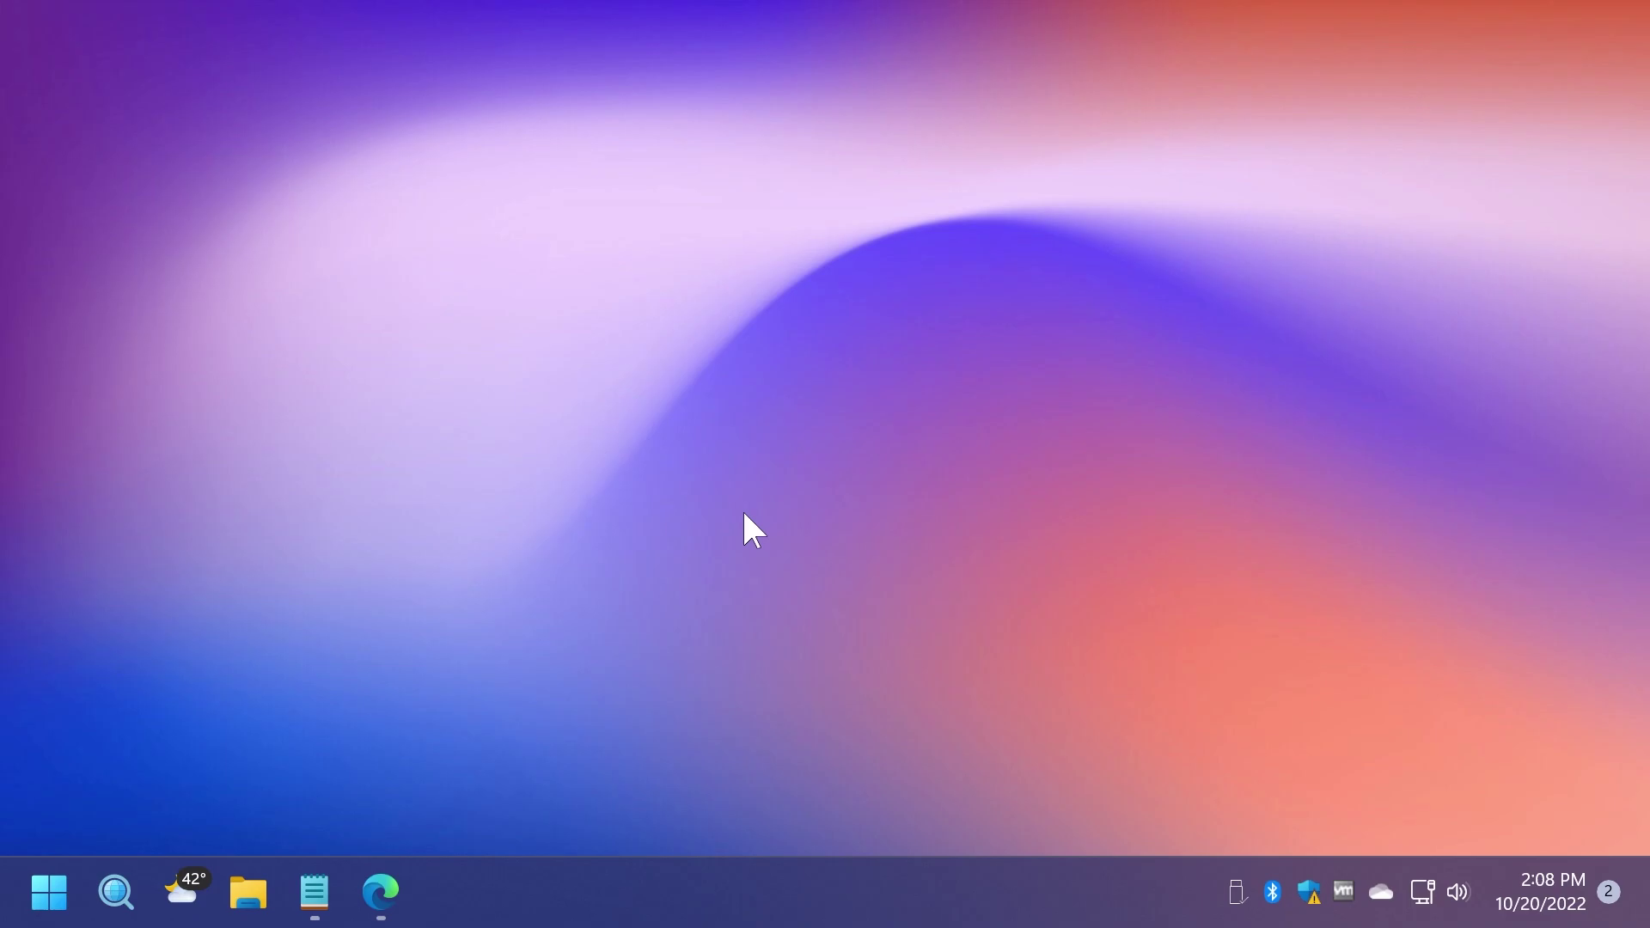
pyautogui.press('super')
pyautogui.write('cmd')
pyautogui.click(316, 893)
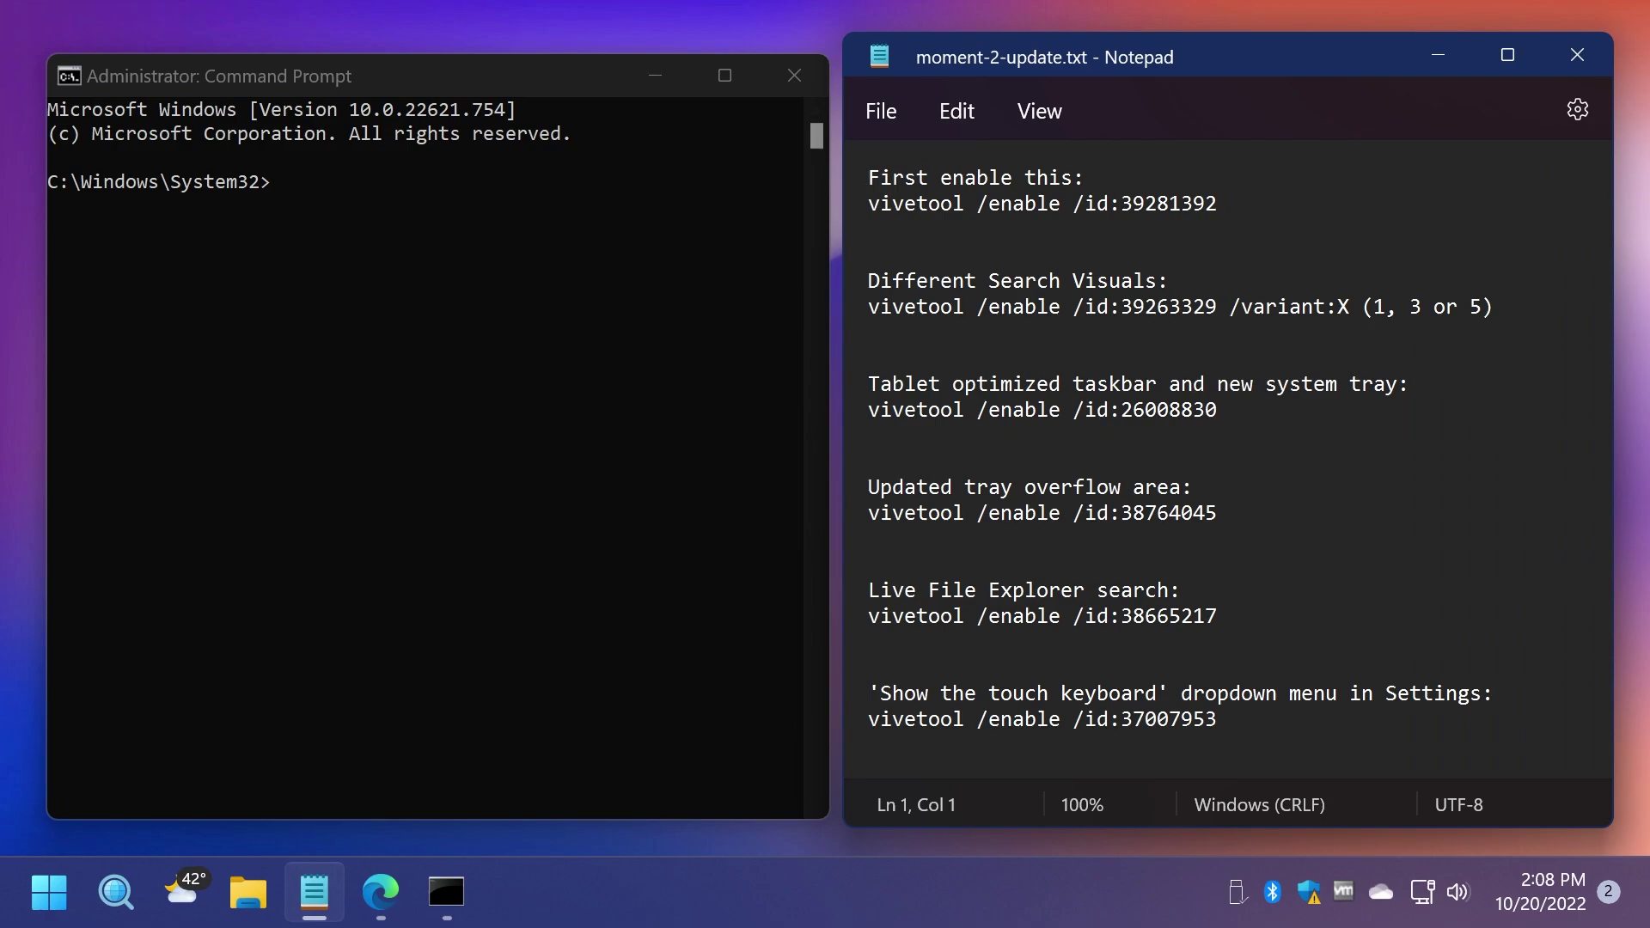
# Copy vivetool /enable /id:39281392 from the notes and run it in Command Prompt.
pyautogui.press('Down')
pyautogui.hotkey('shift', 'Down')
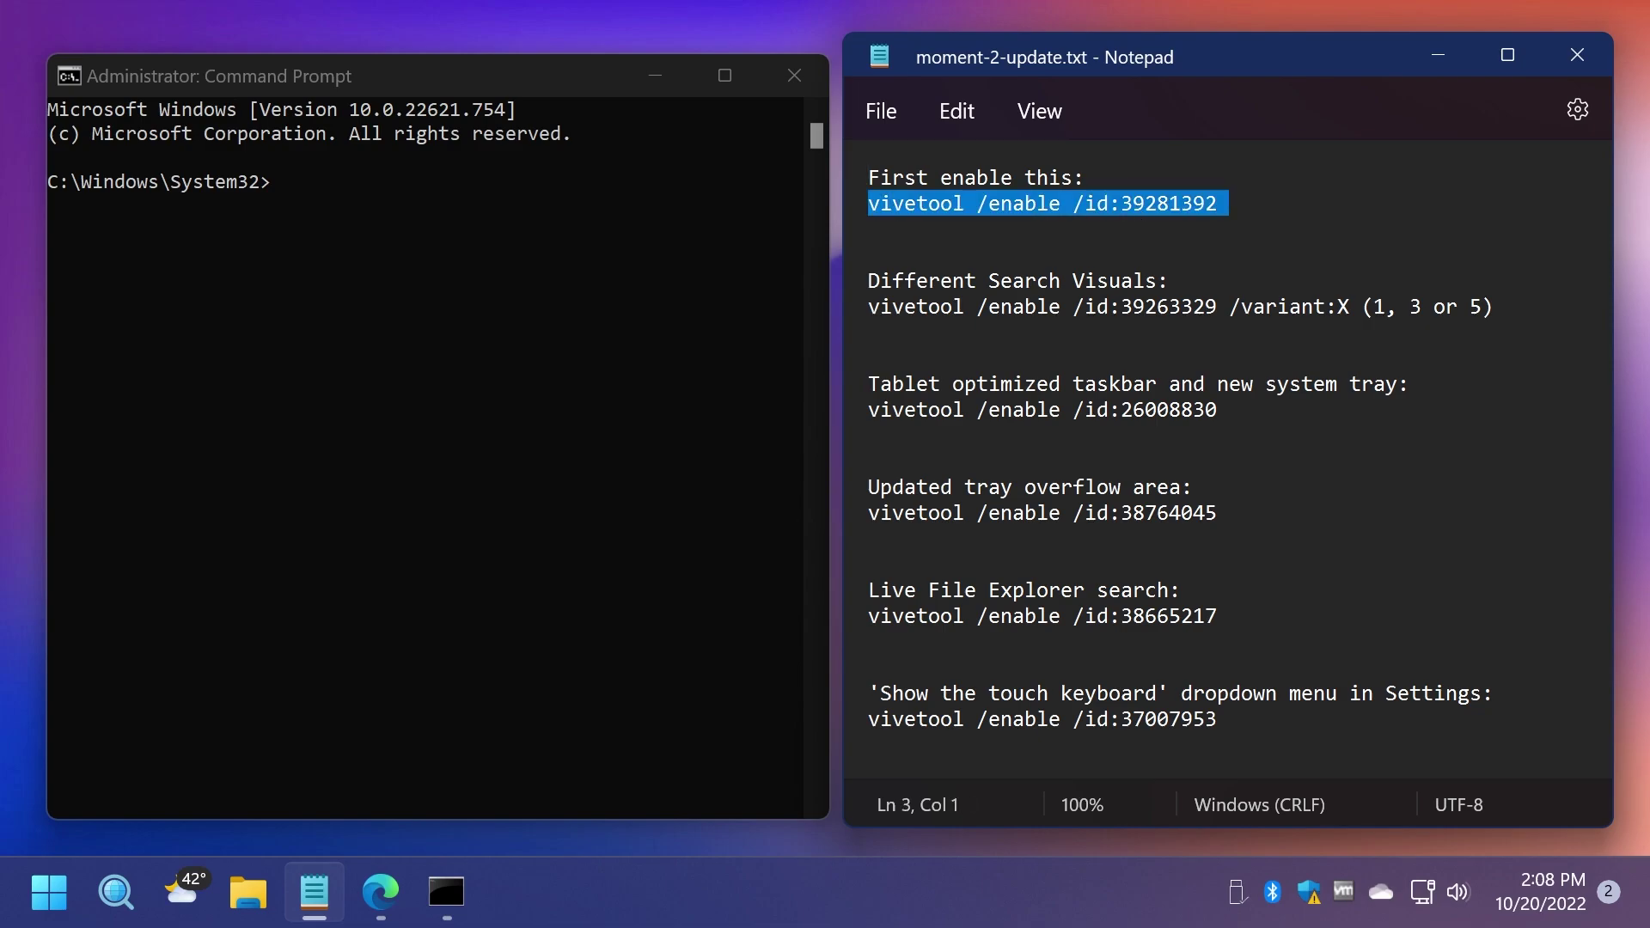
pyautogui.click(425, 208)
pyautogui.write('vivetool /enable /id:39281392')
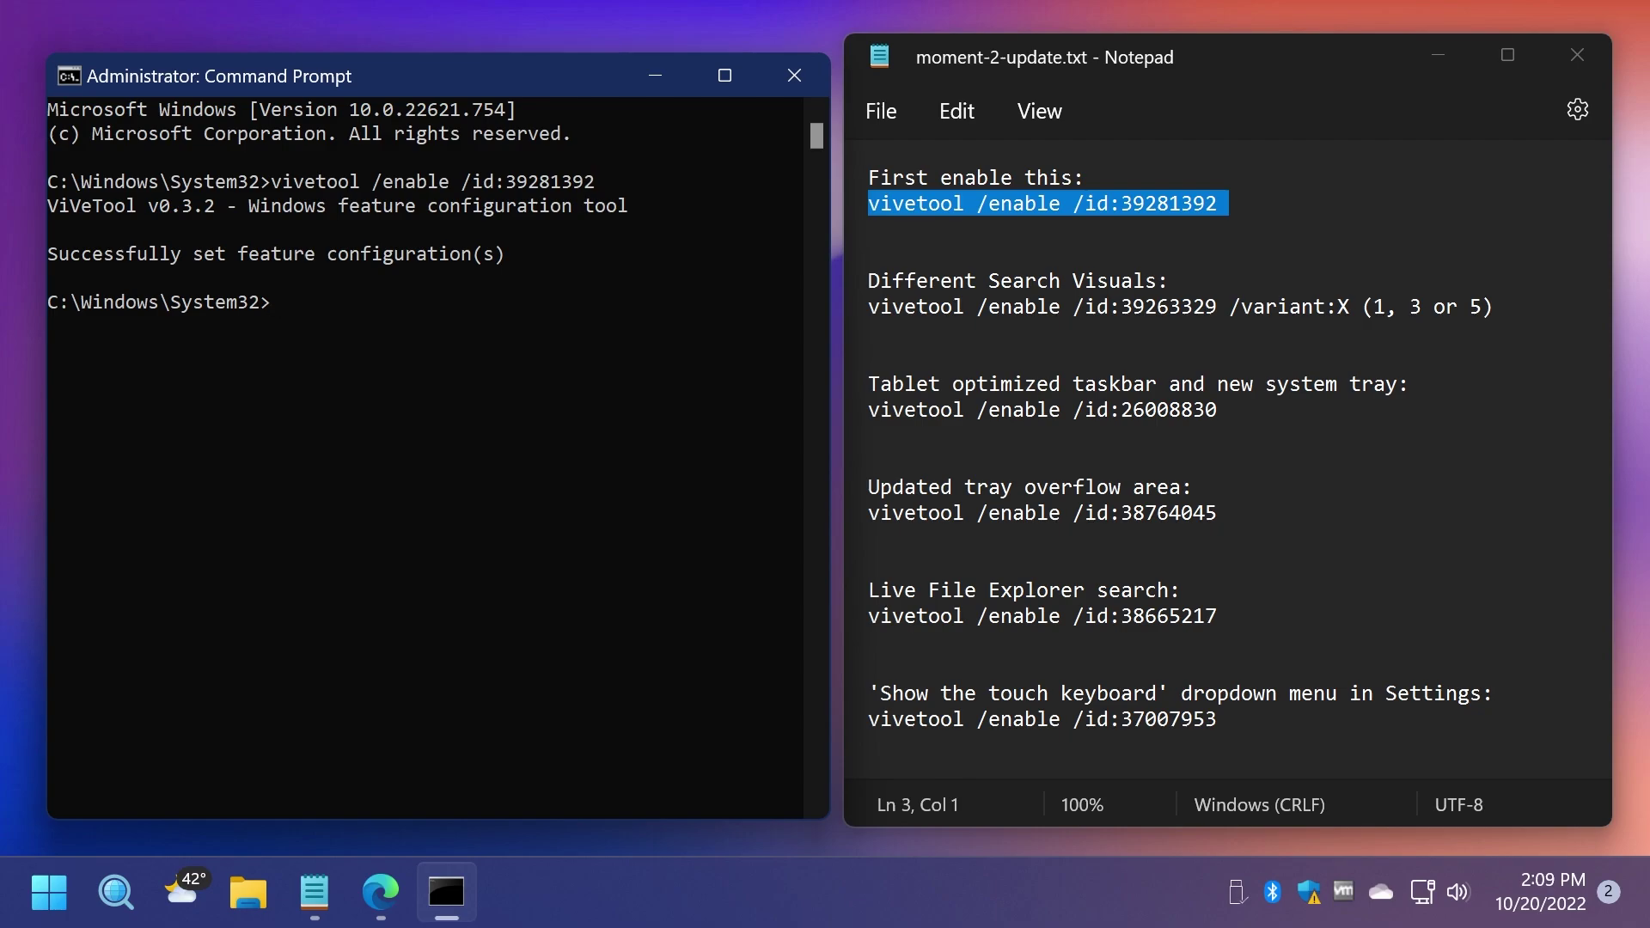
# Run the Different Search Visuals vivetool command with its variant set to 5.
pyautogui.moveTo(1350, 307); pyautogui.dragTo(868, 307)
pyautogui.hotkey('ctrl', 'c')
pyautogui.click(379, 328)
pyautogui.hotkey('ctrl', 'v')
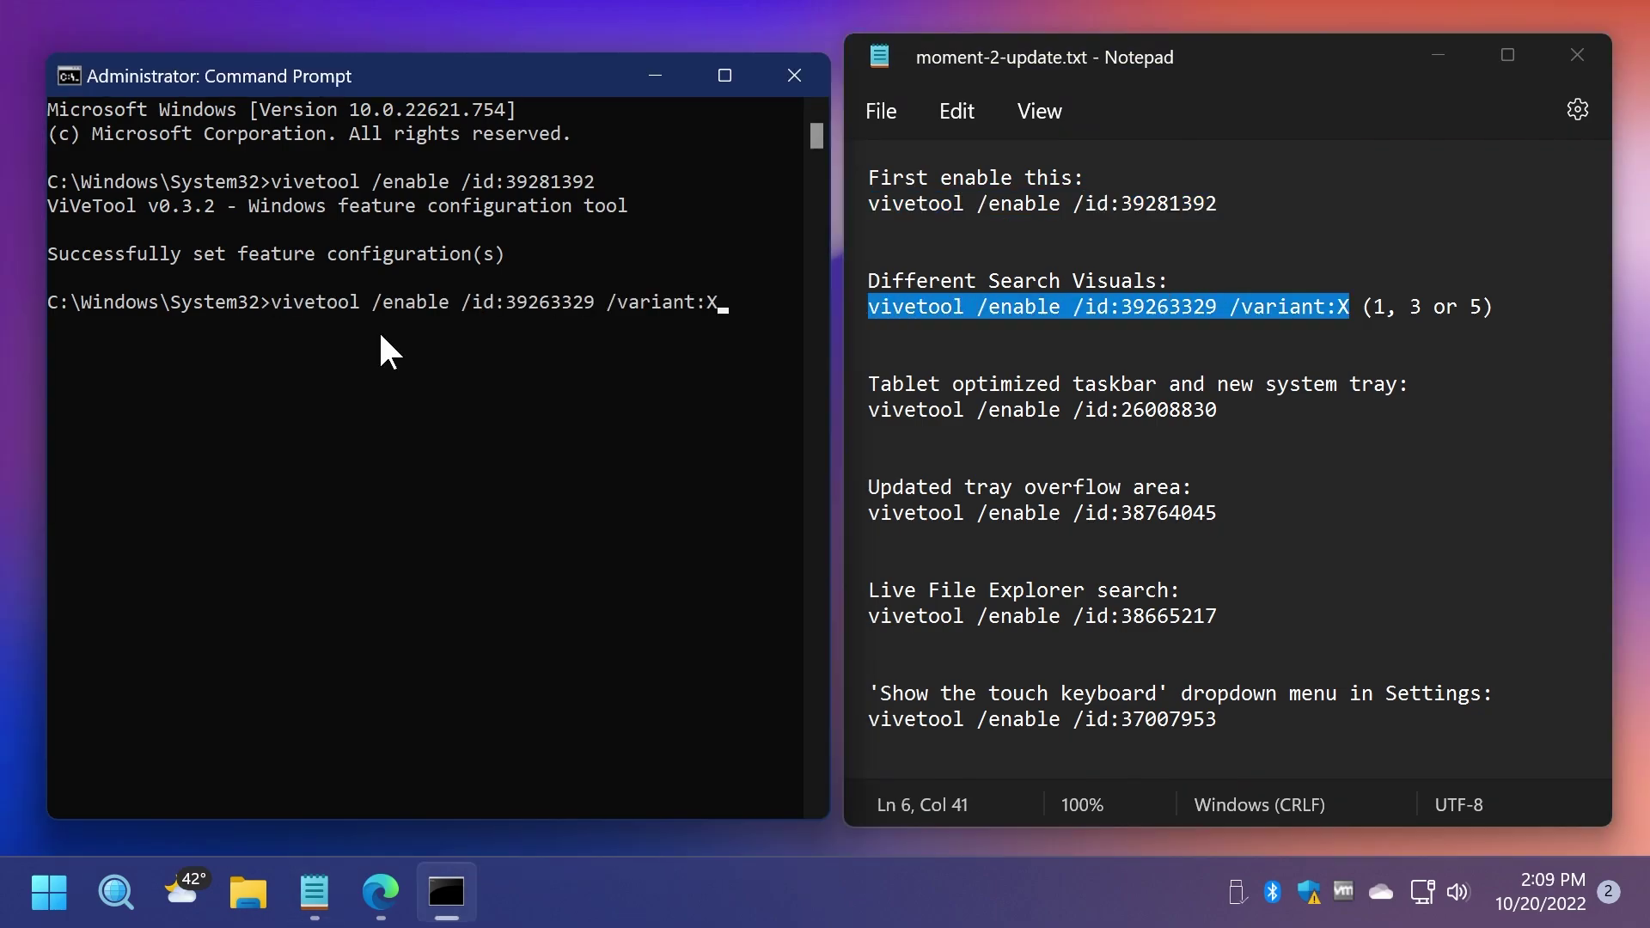
pyautogui.press('BackSpace')
pyautogui.write('5')
pyautogui.press('Return')
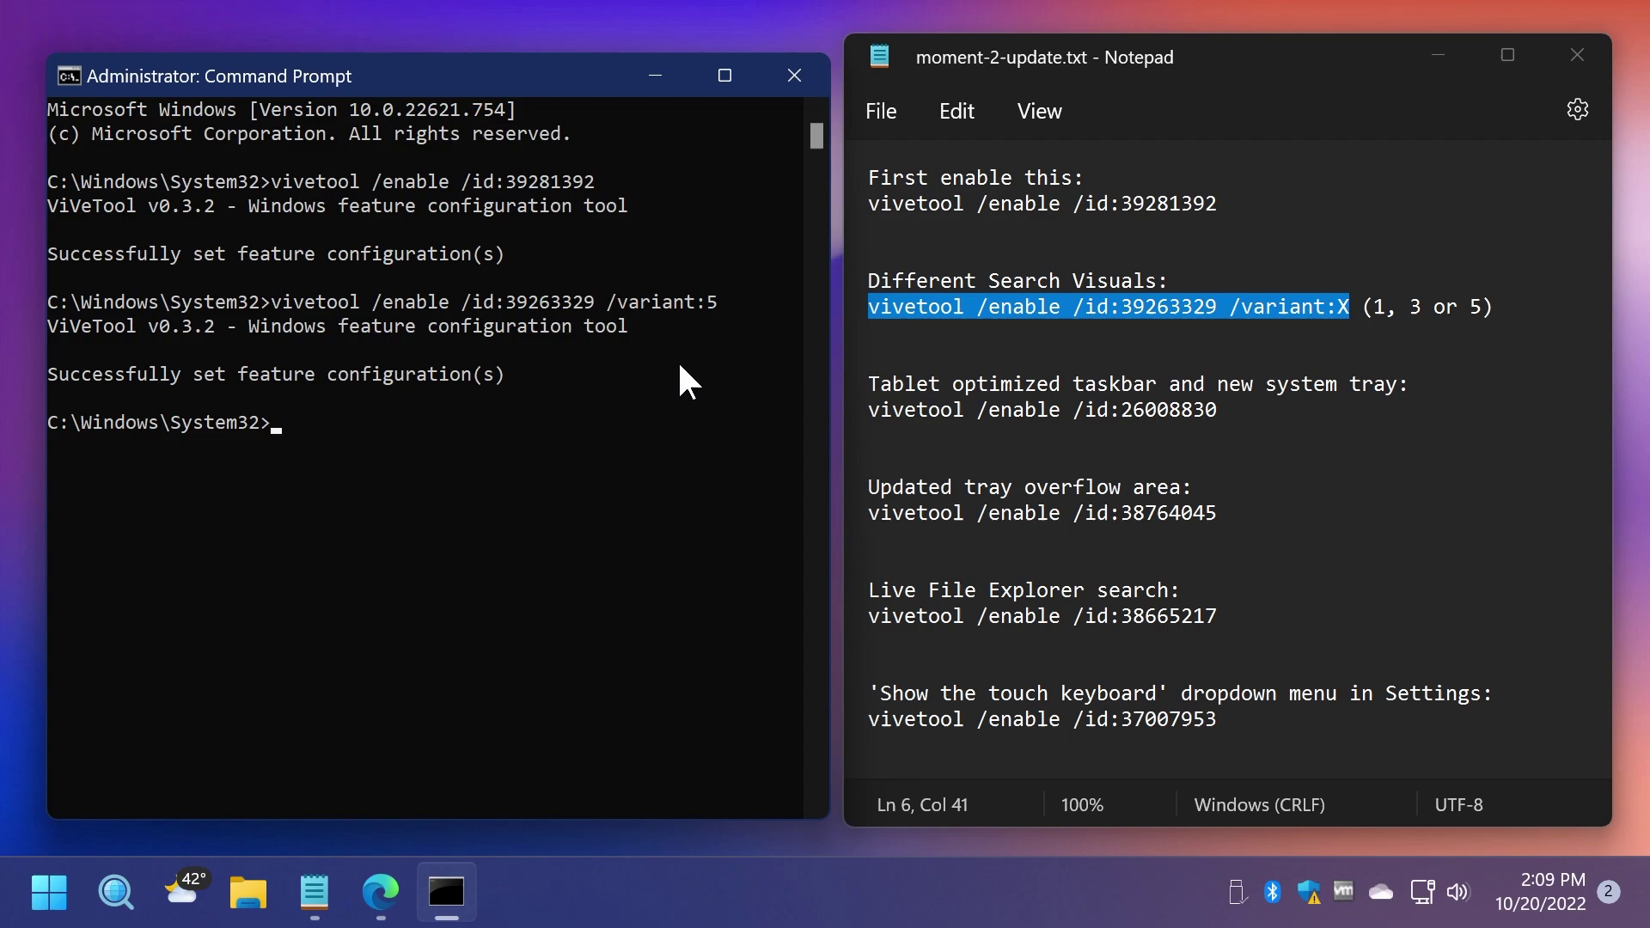
# Paste and run the tablet taskbar and tray overflow vivetool enable commands.
pyautogui.moveTo(1217, 410); pyautogui.dragTo(868, 410)
pyautogui.click(434, 448)
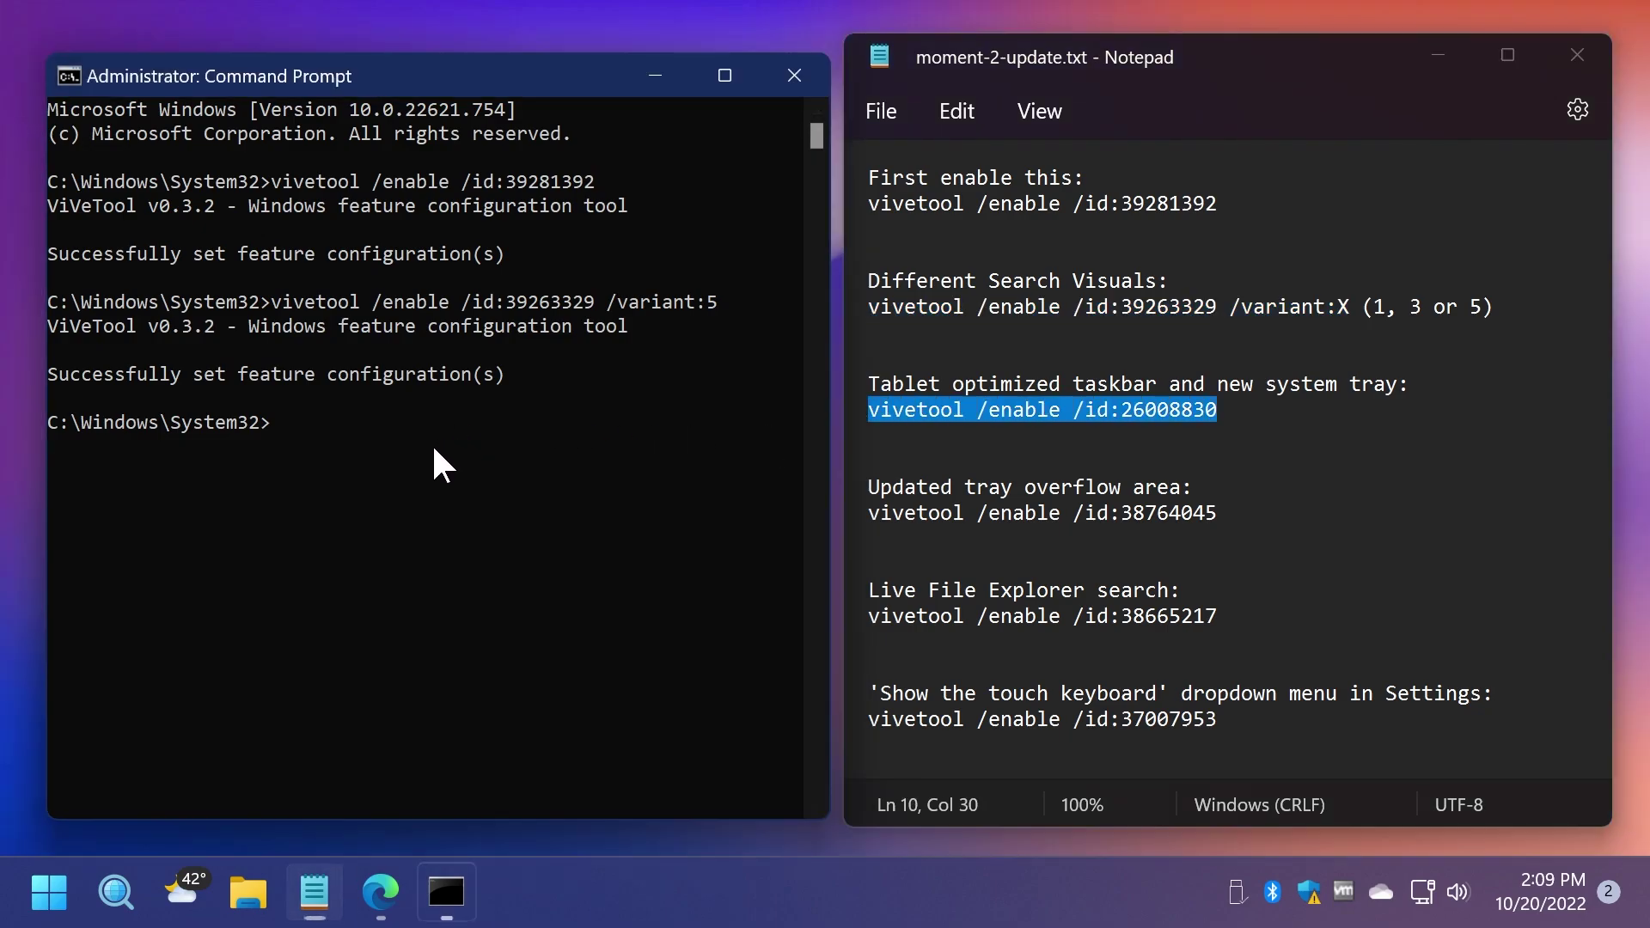
pyautogui.hotkey('ctrl', 'v')
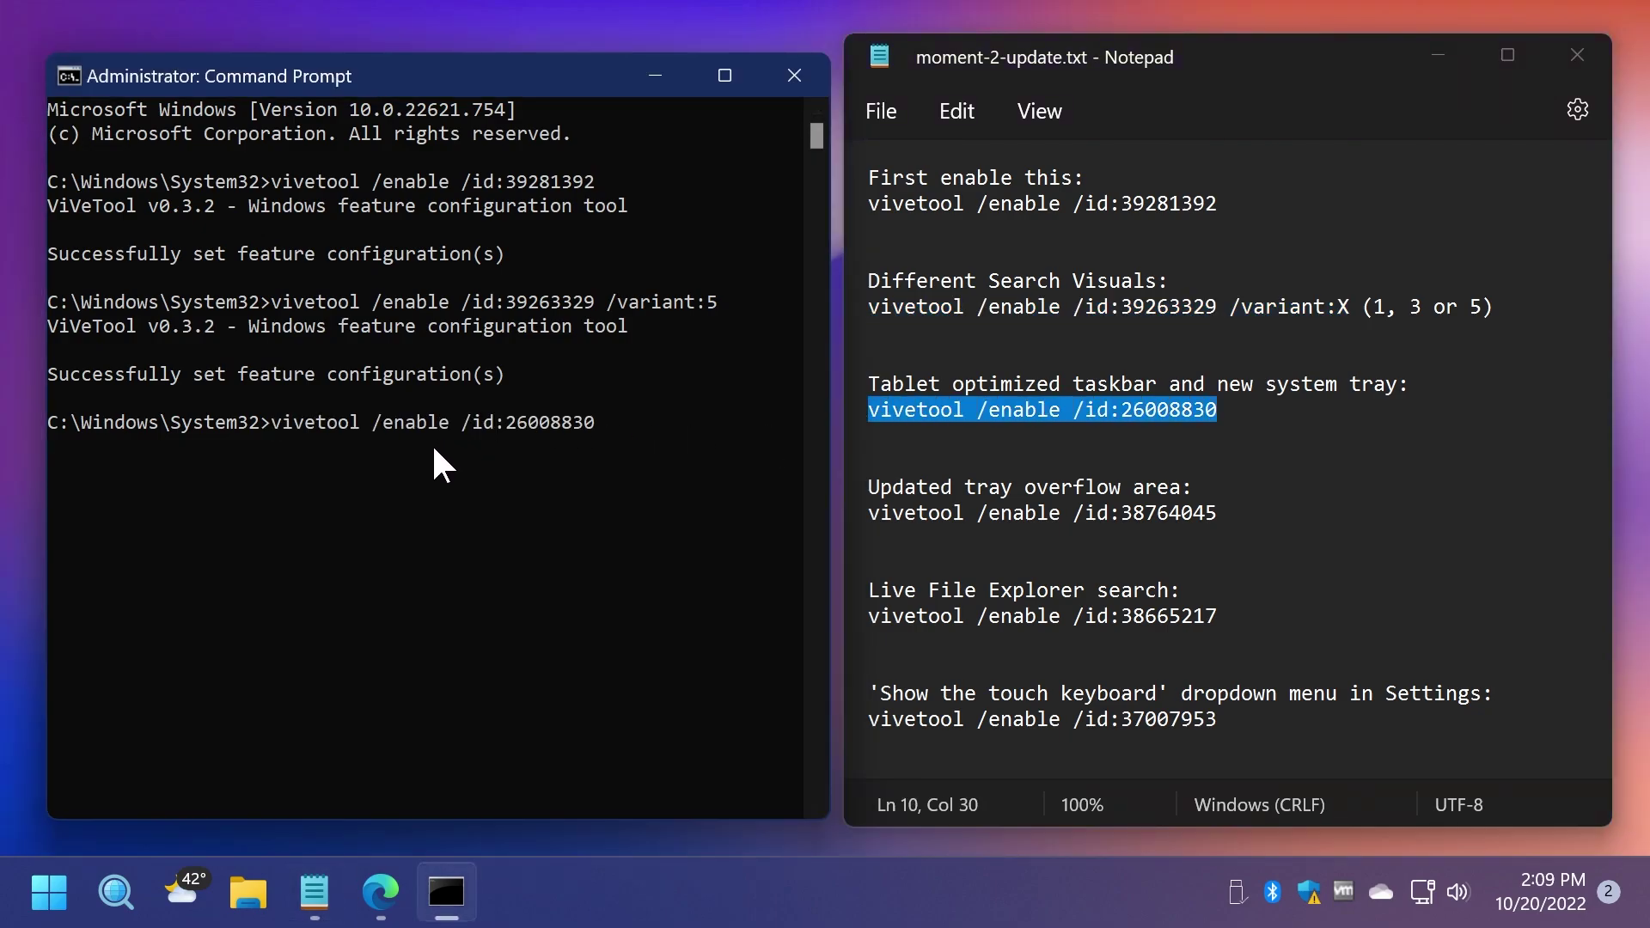
pyautogui.press('Return')
pyautogui.tripleClick(1087, 513)
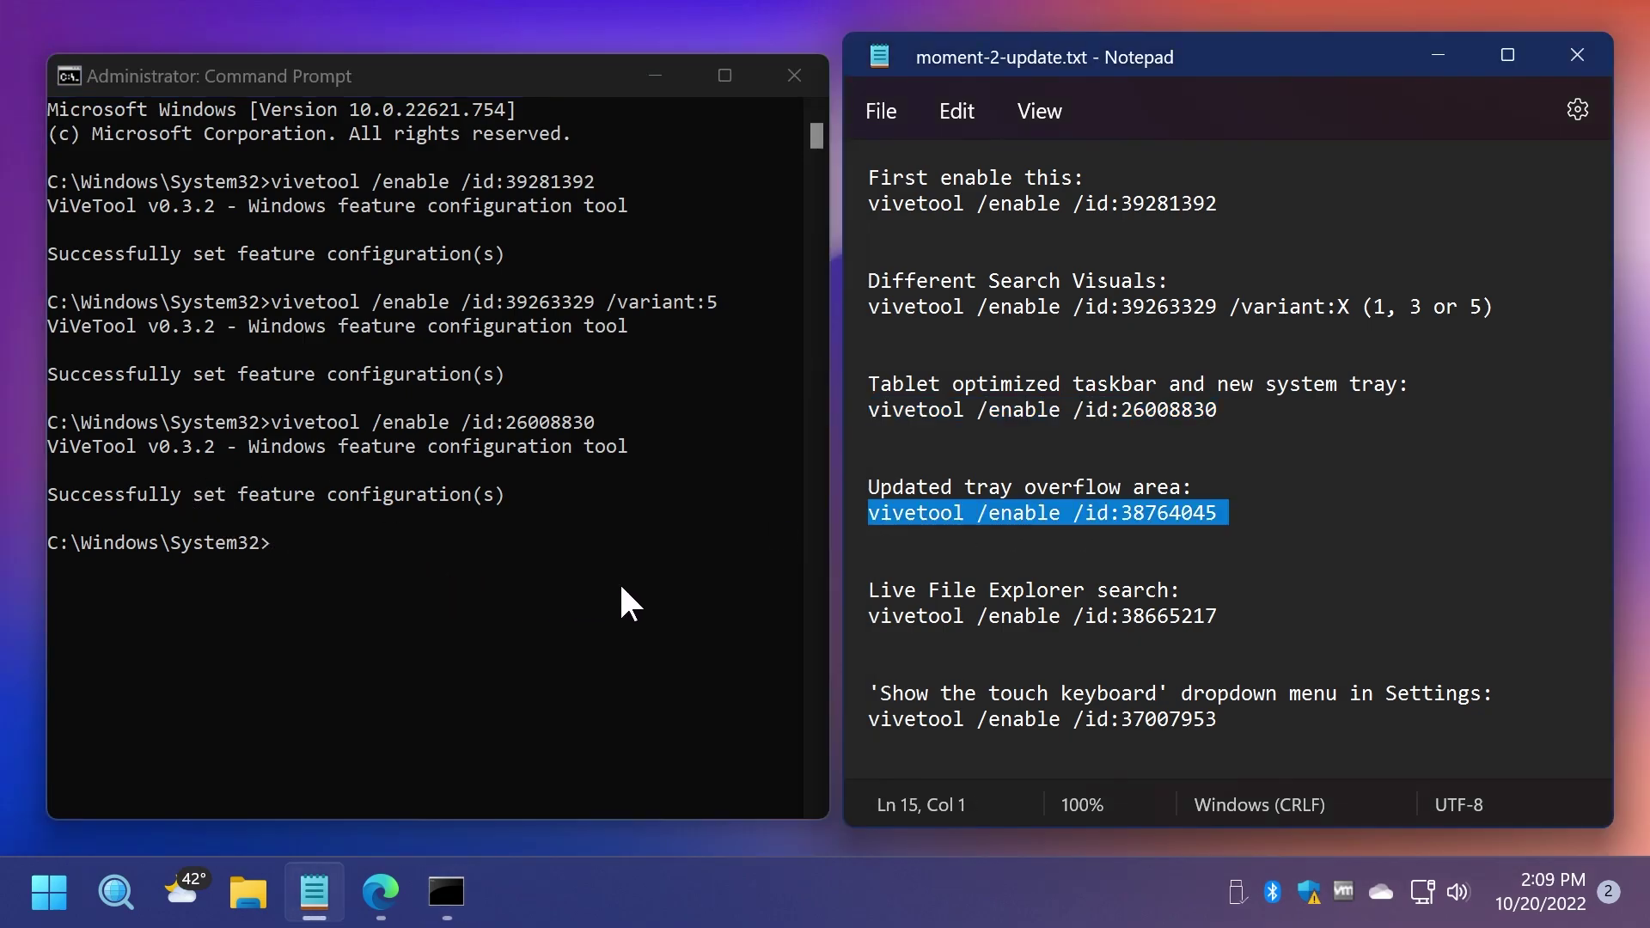
pyautogui.click(457, 584)
pyautogui.hotkey('ctrl', 'v')
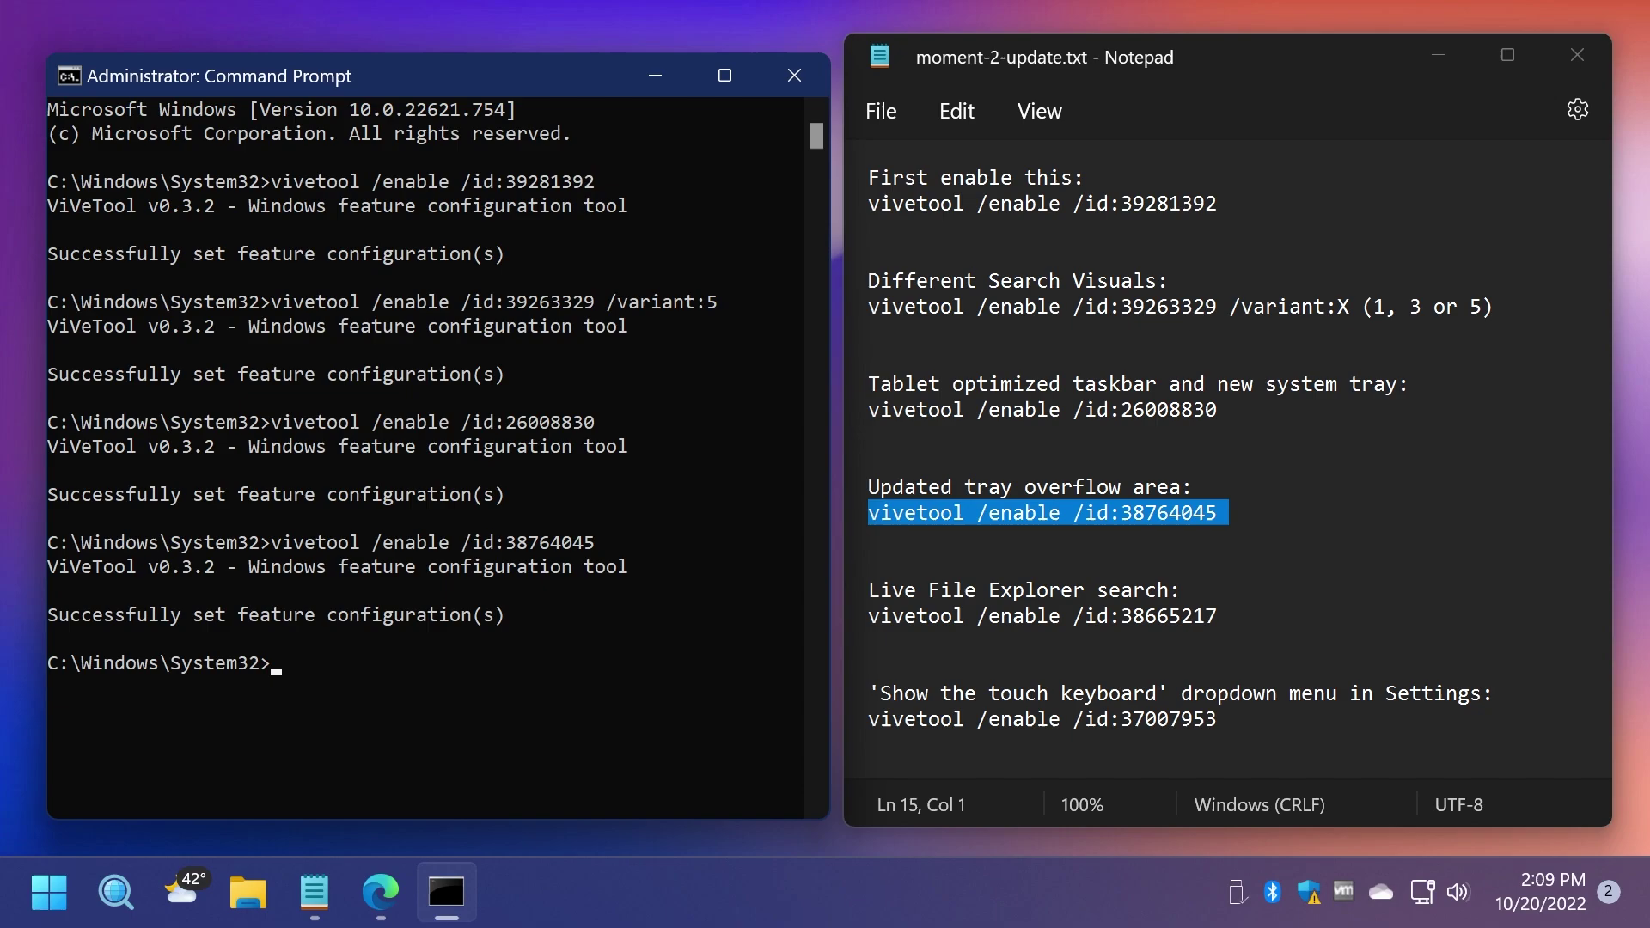
# Run the live File Explorer search command and the touch keyboard command enabling ID 37007953.
pyautogui.tripleClick(1088, 616)
pyautogui.hotkey('ctrl', 'c')
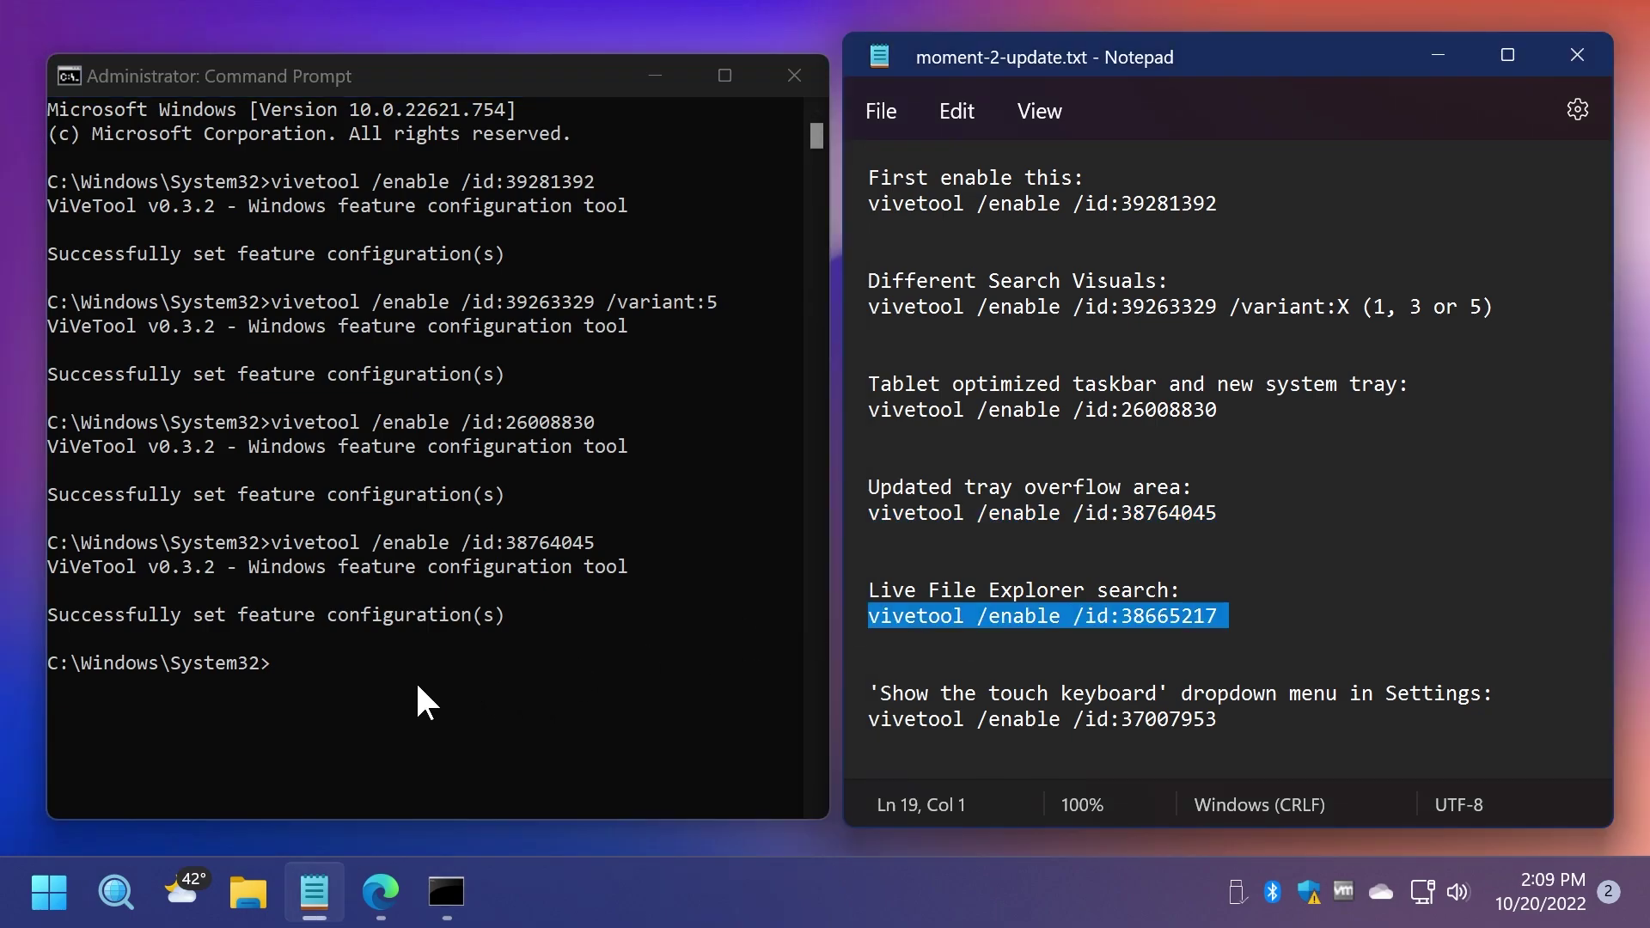
pyautogui.click(435, 524)
pyautogui.hotkey('ctrl', 'v')
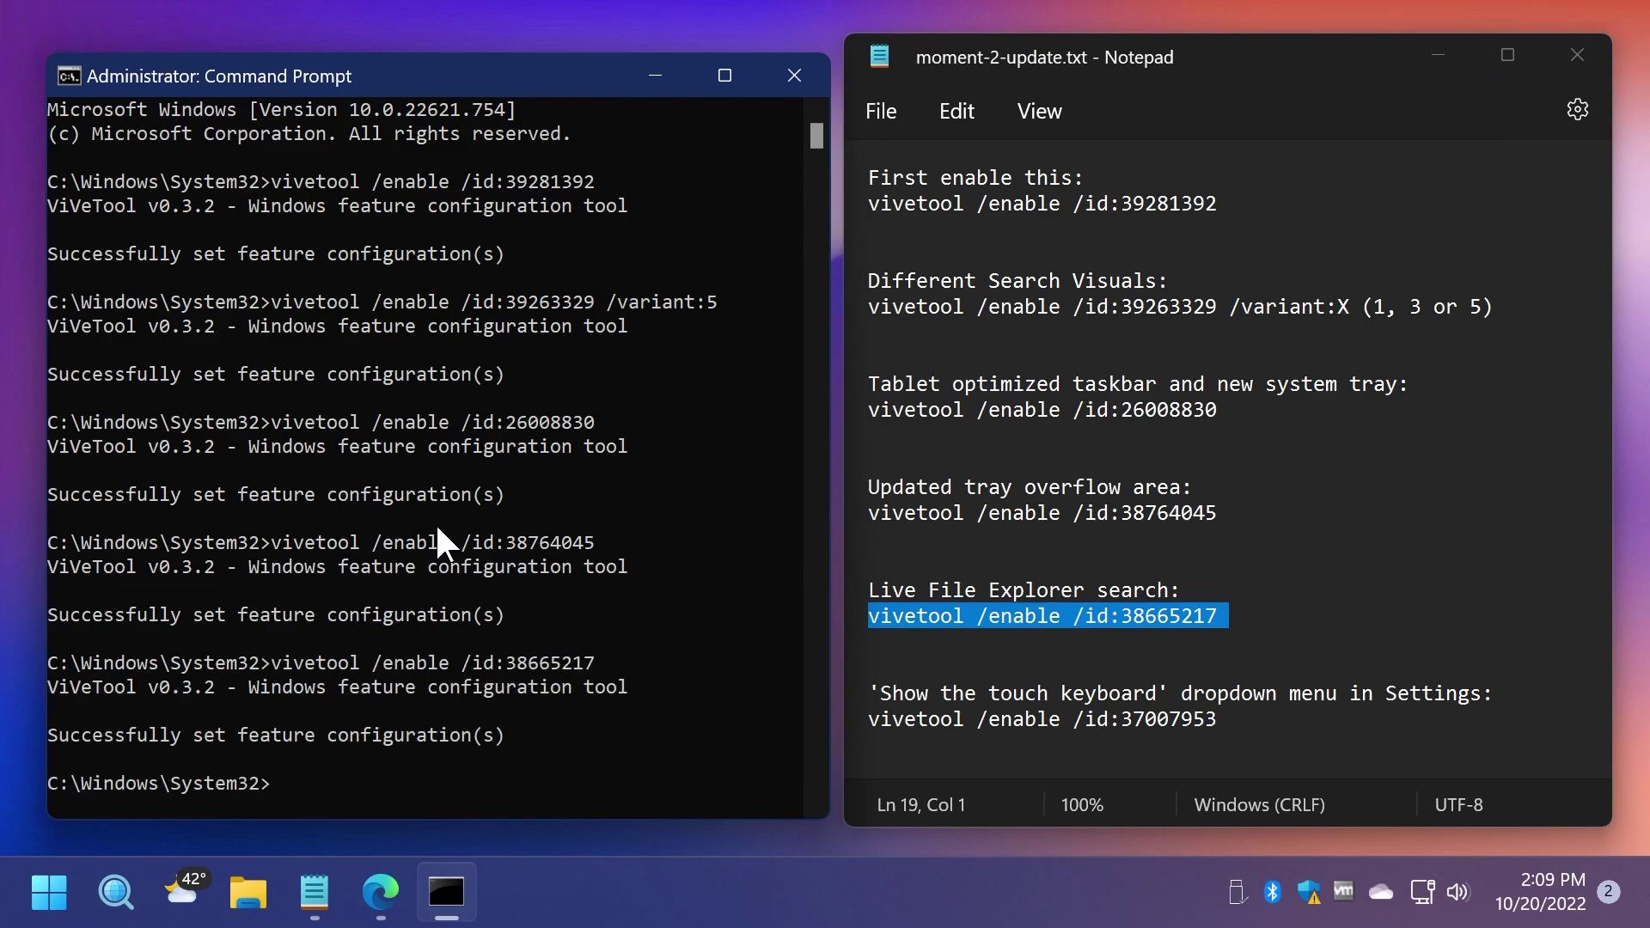
pyautogui.tripleClick(1042, 722)
pyautogui.hotkey('ctrl', 'c')
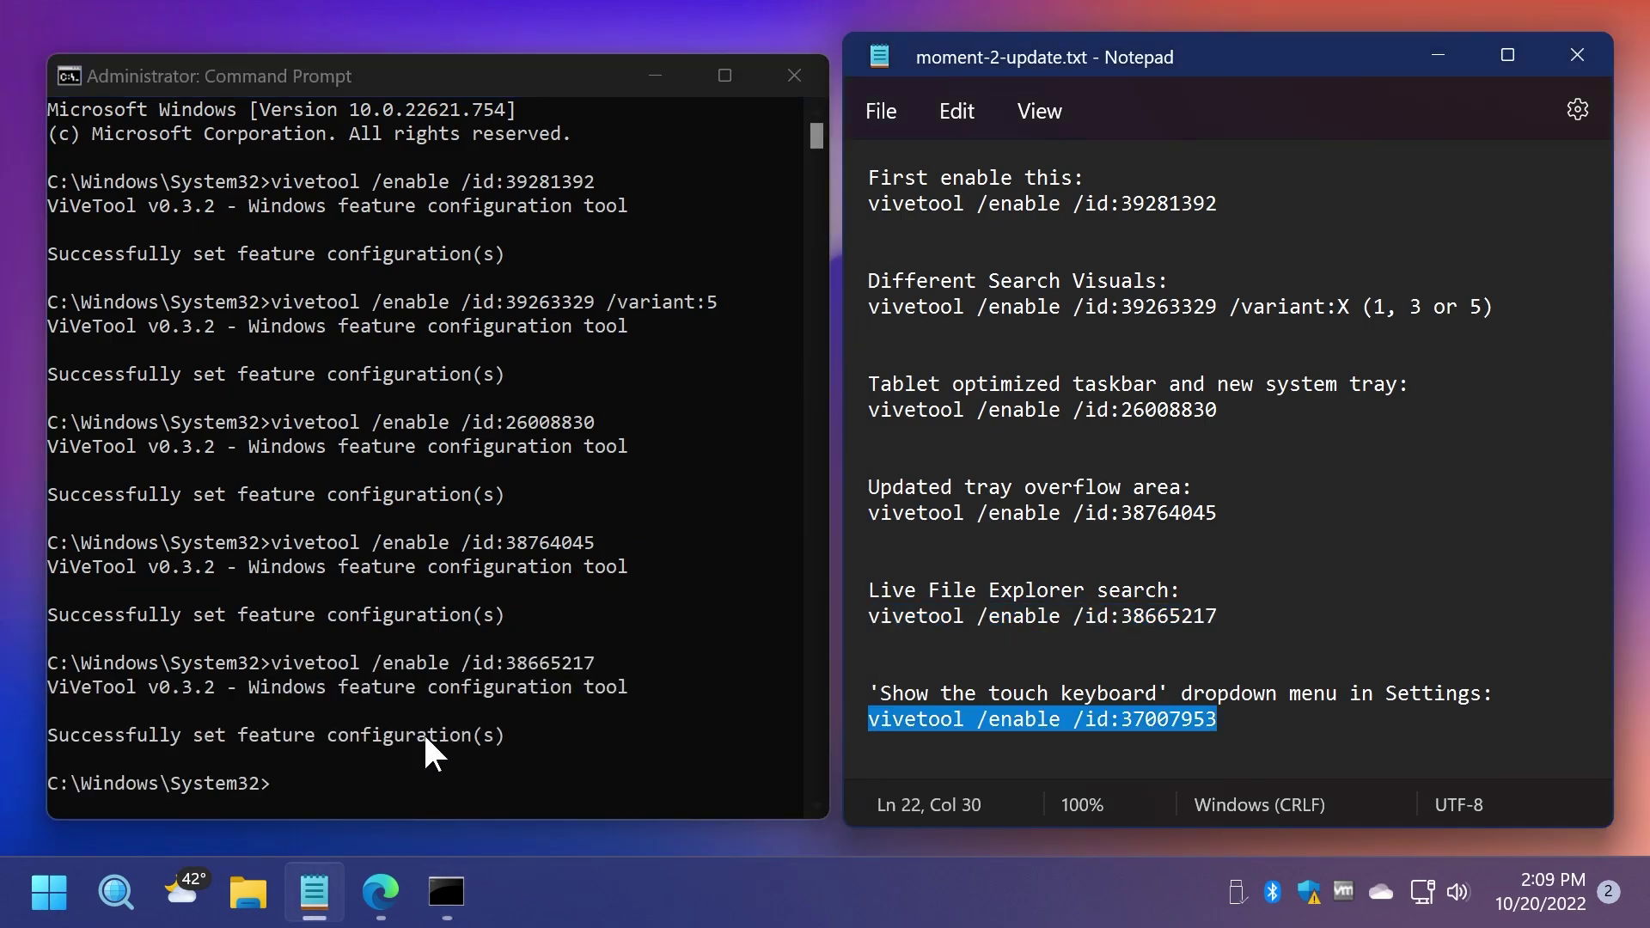
pyautogui.click(395, 677)
pyautogui.hotkey('ctrl', 'v')
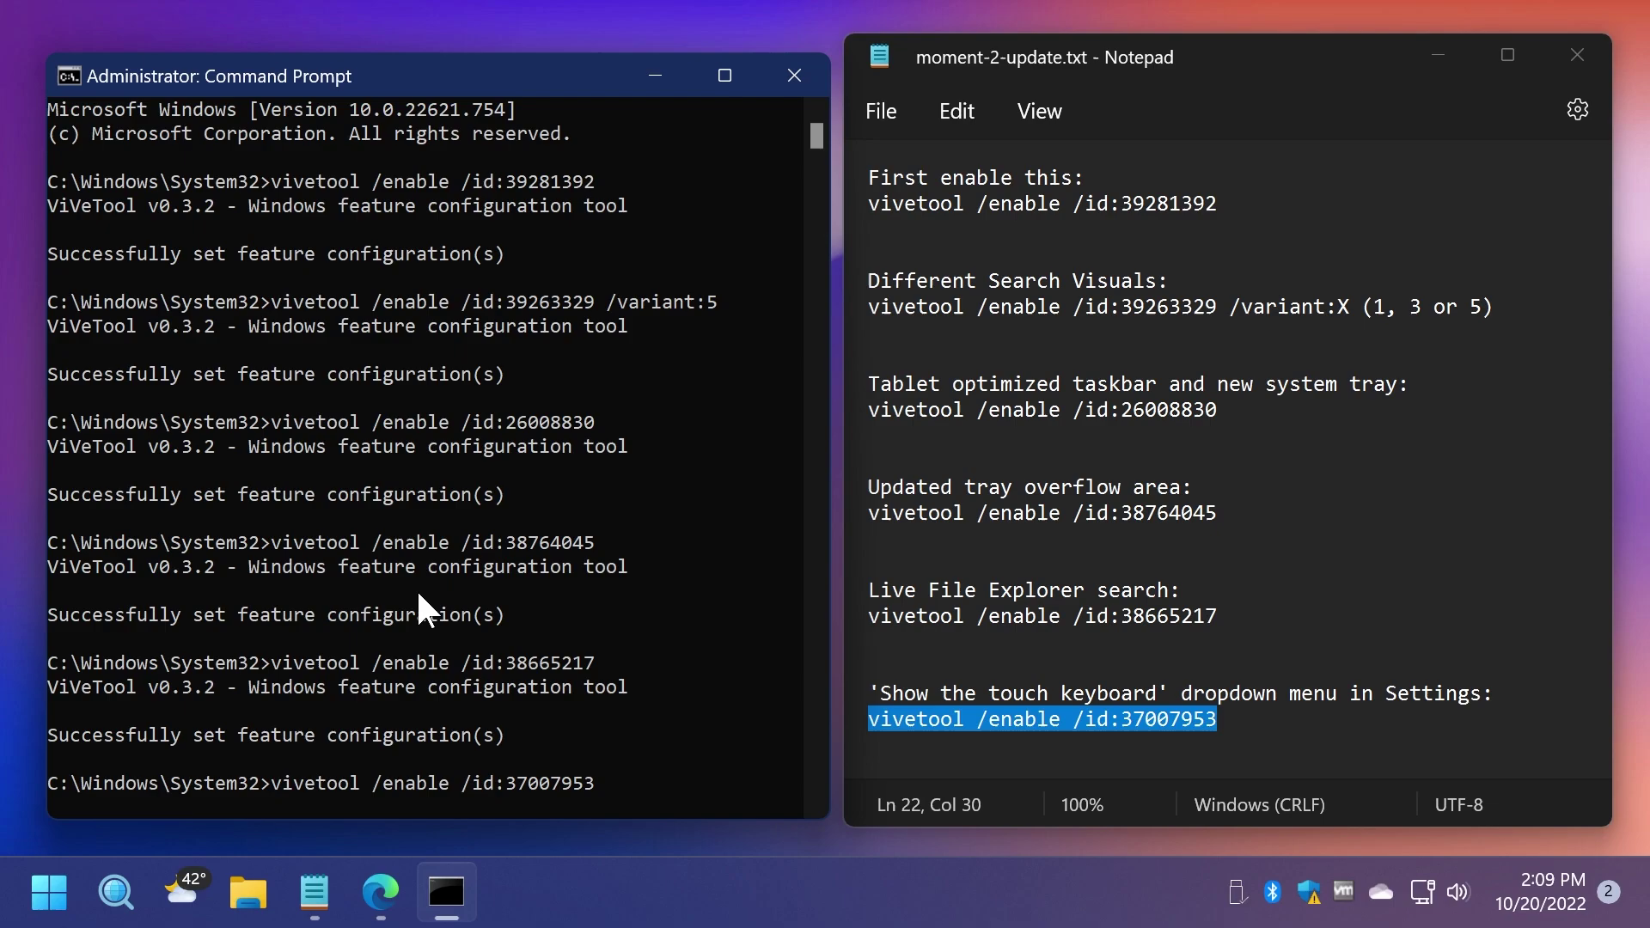
pyautogui.press('Return')
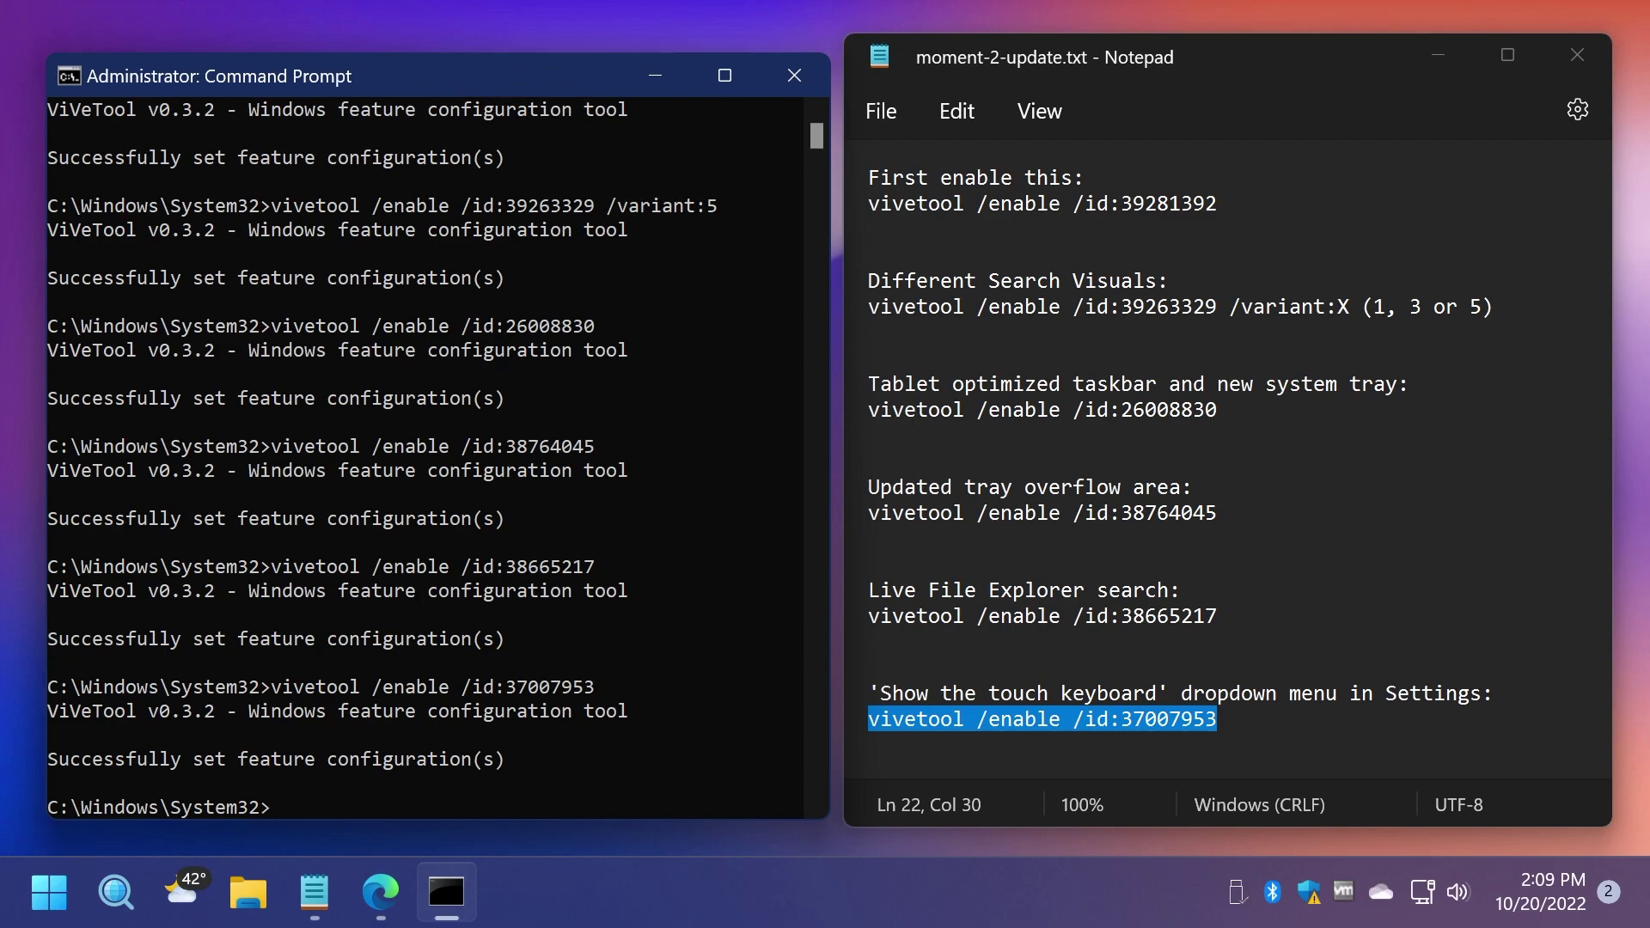
# Close Notepad and Command Prompt and bring up Start's Shut down or sign out options.
pyautogui.click(1577, 54)
pyautogui.click(794, 76)
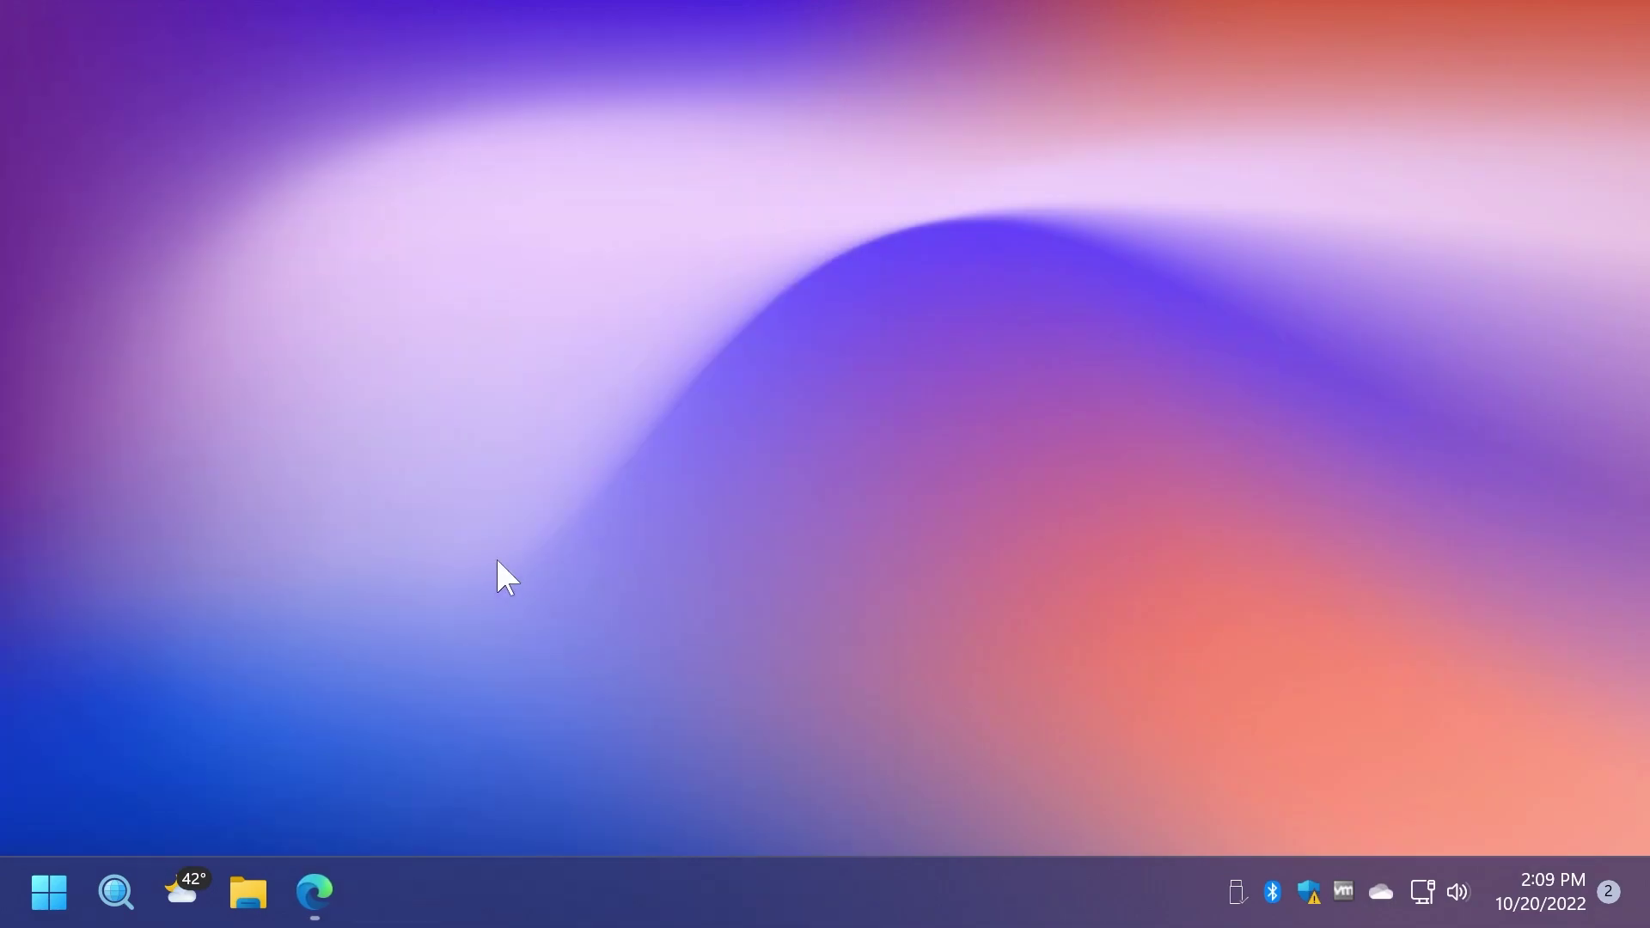
pyautogui.rightClick(49, 891)
pyautogui.moveTo(277, 765)
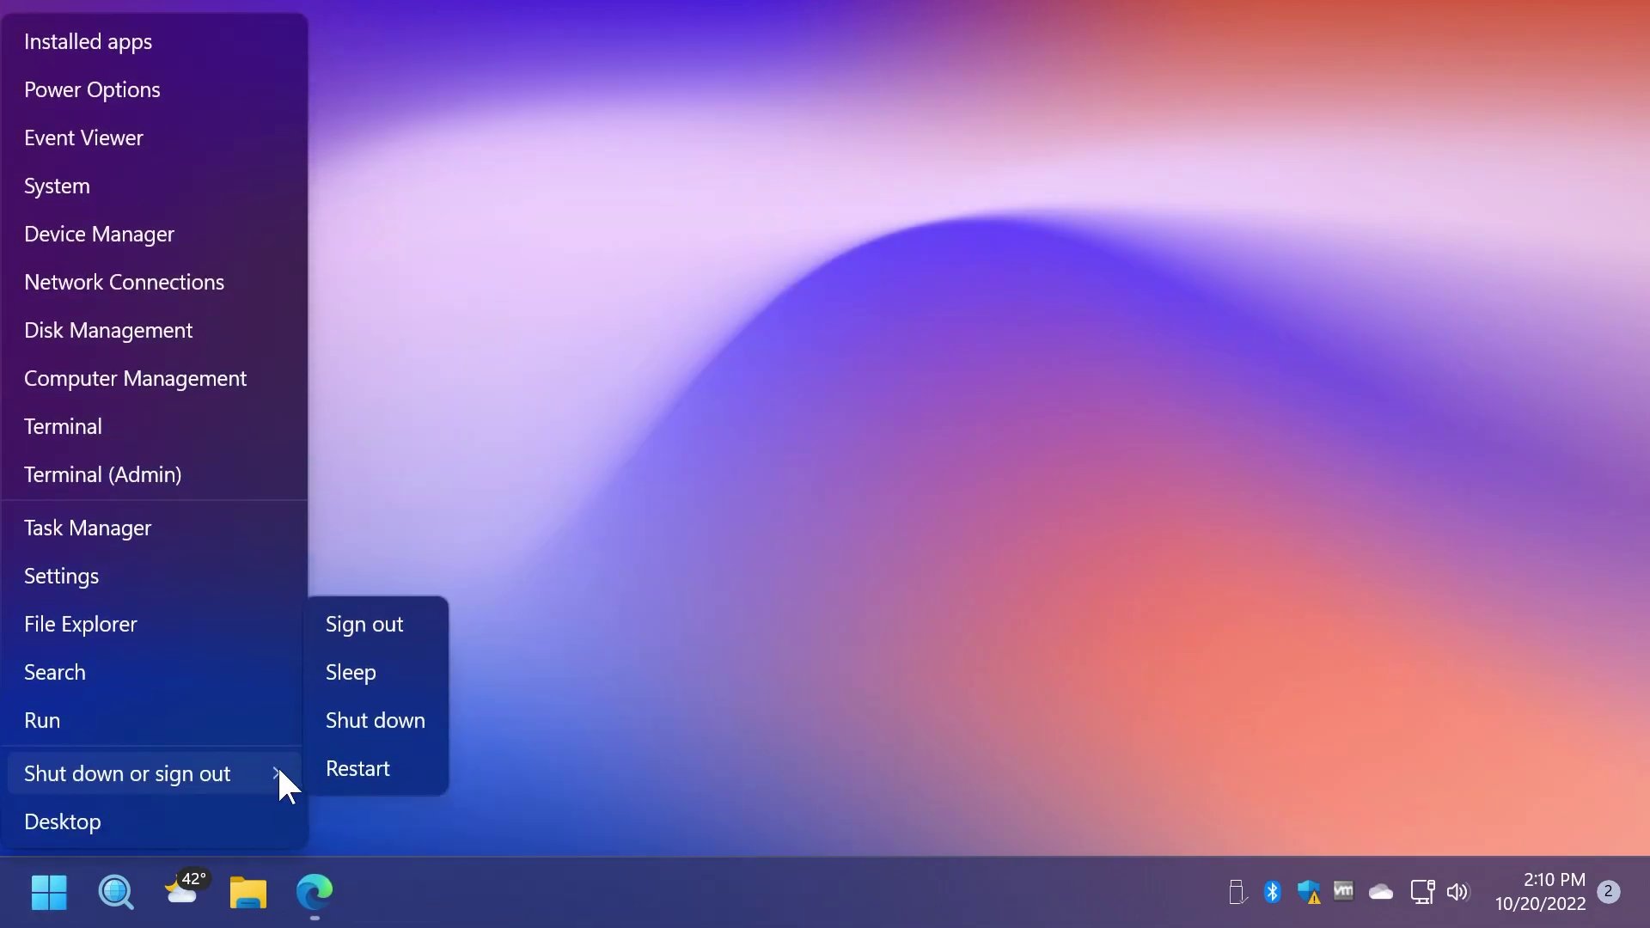
# Restart Windows, then open and dismiss the new taskbar search panel twice.
pyautogui.click(364, 766)
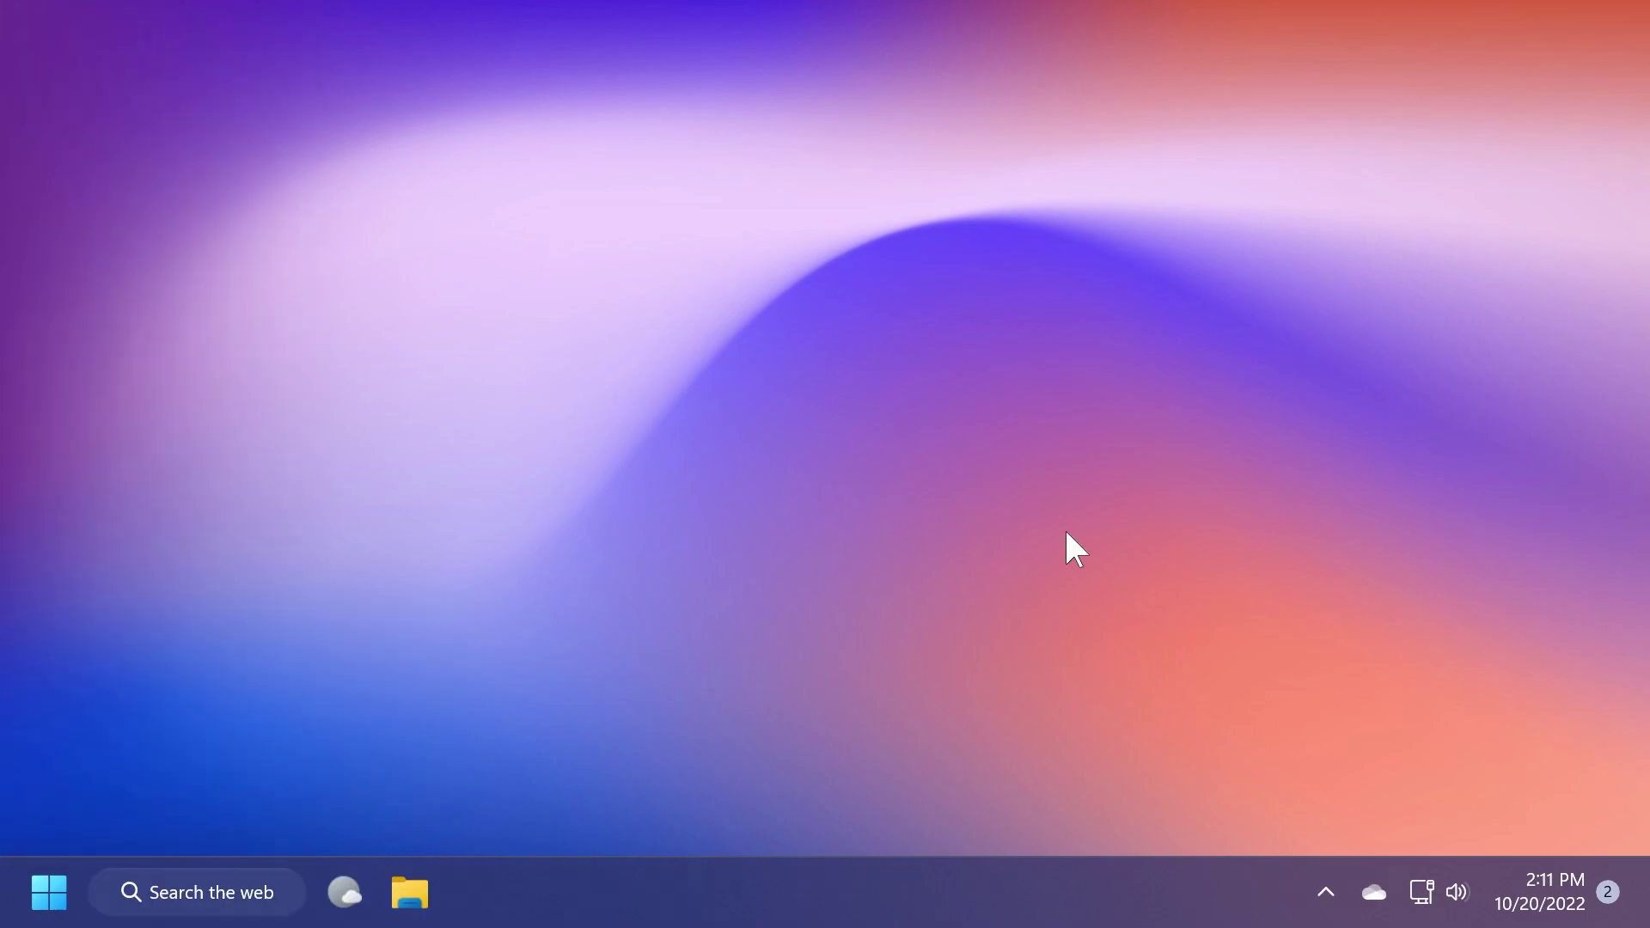
pyautogui.click(206, 893)
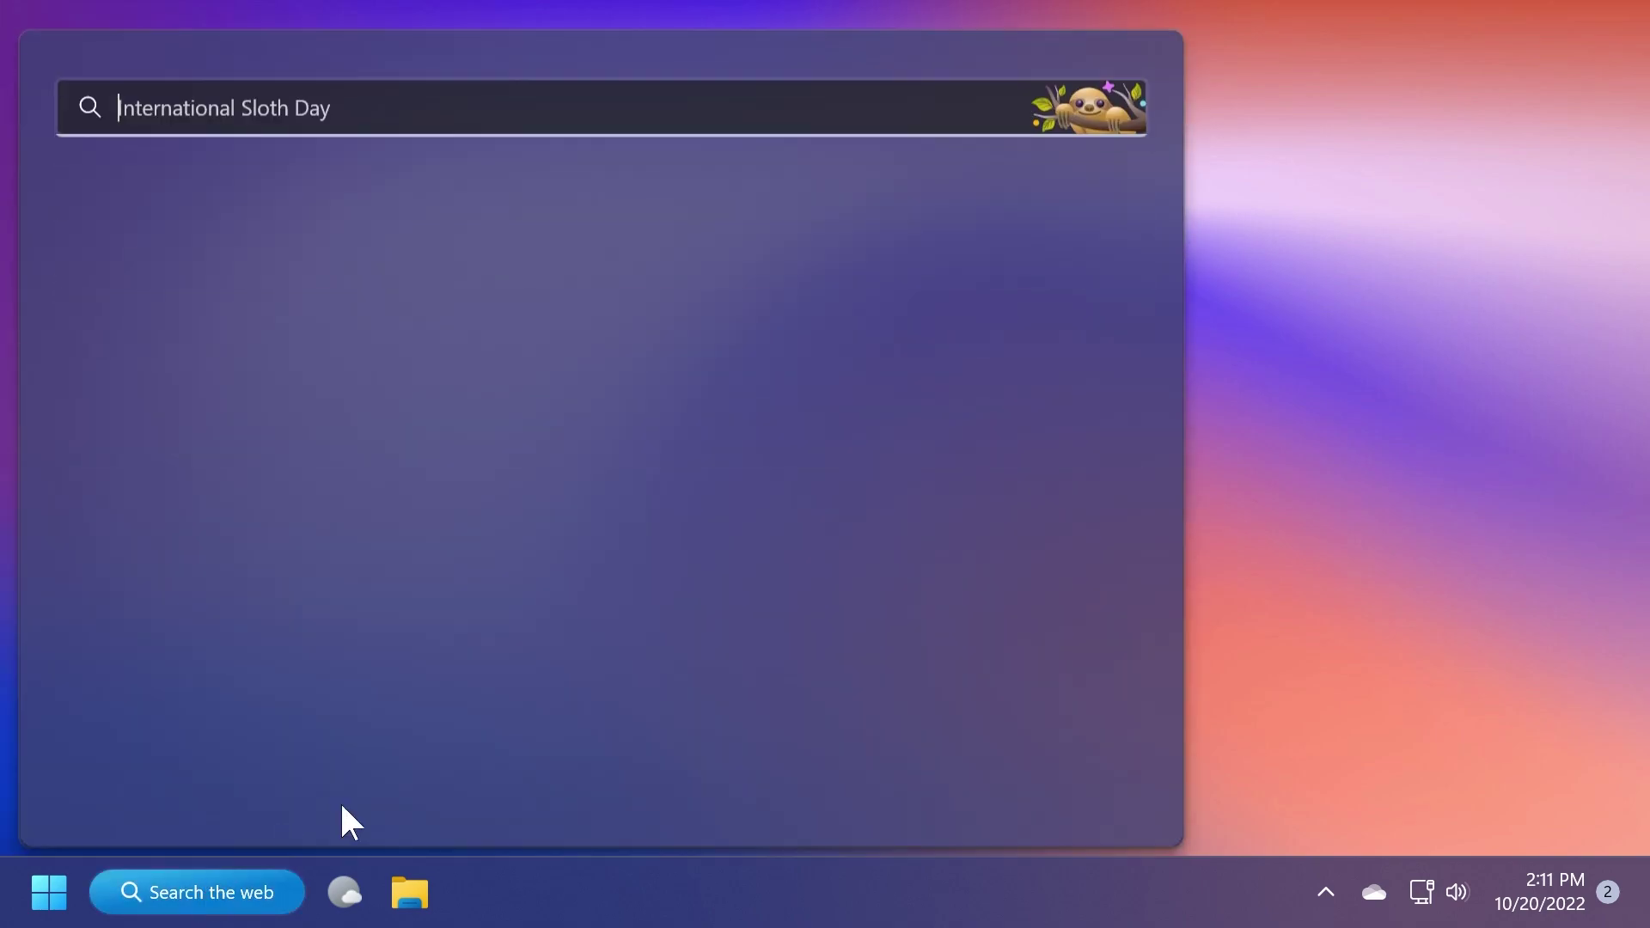
pyautogui.click(1324, 610)
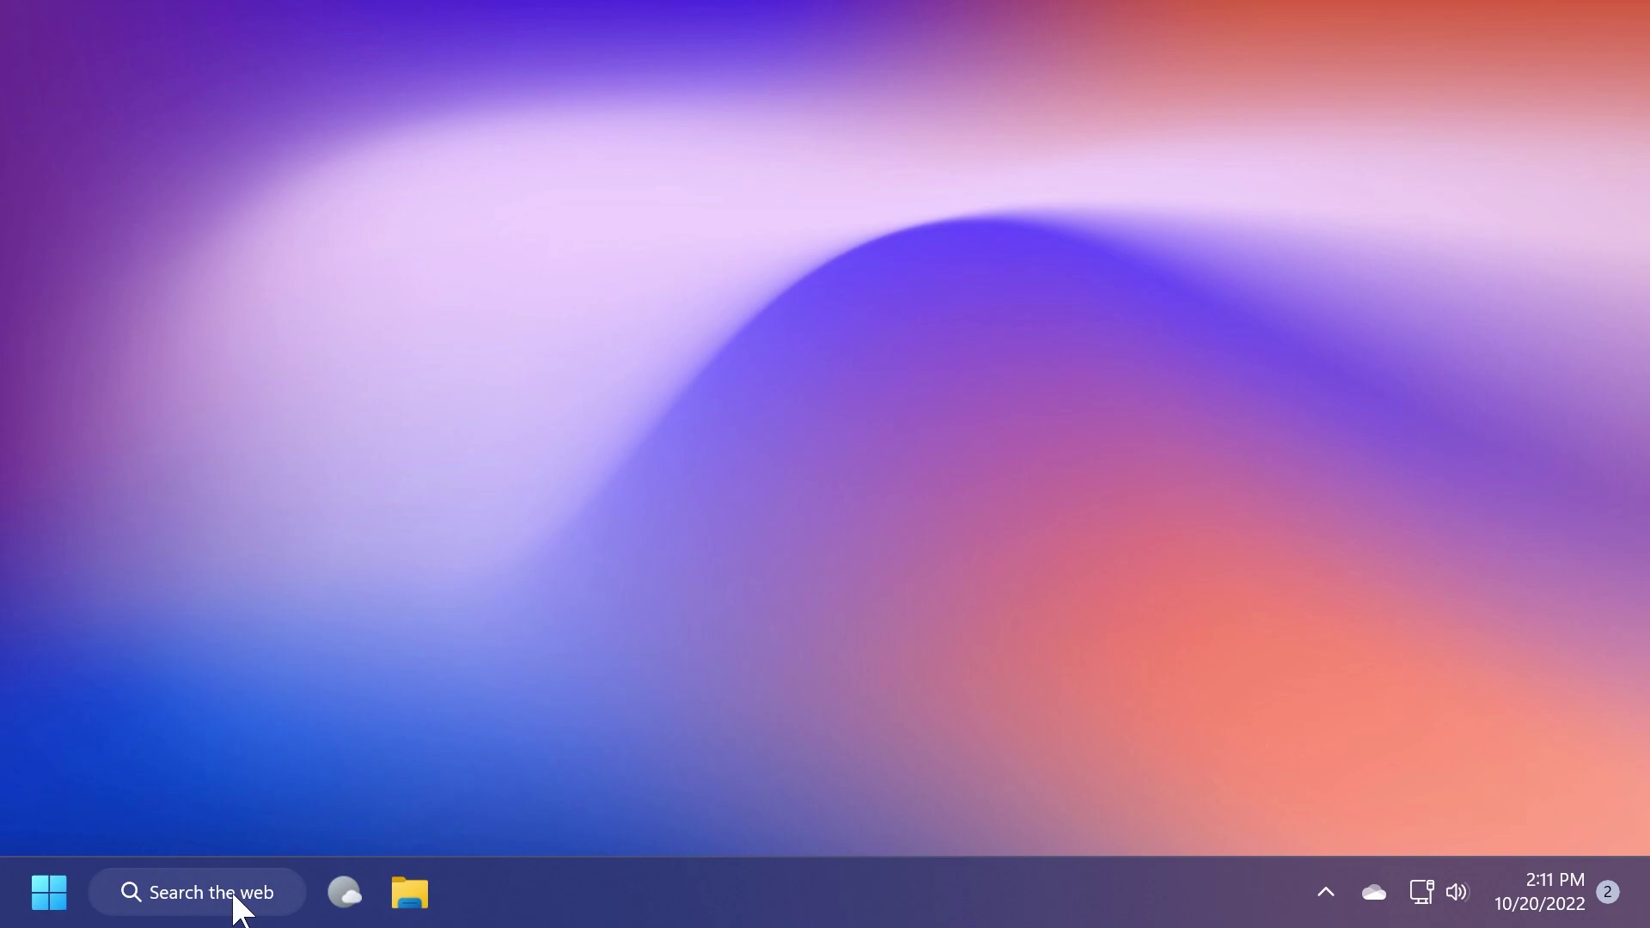
pyautogui.click(206, 895)
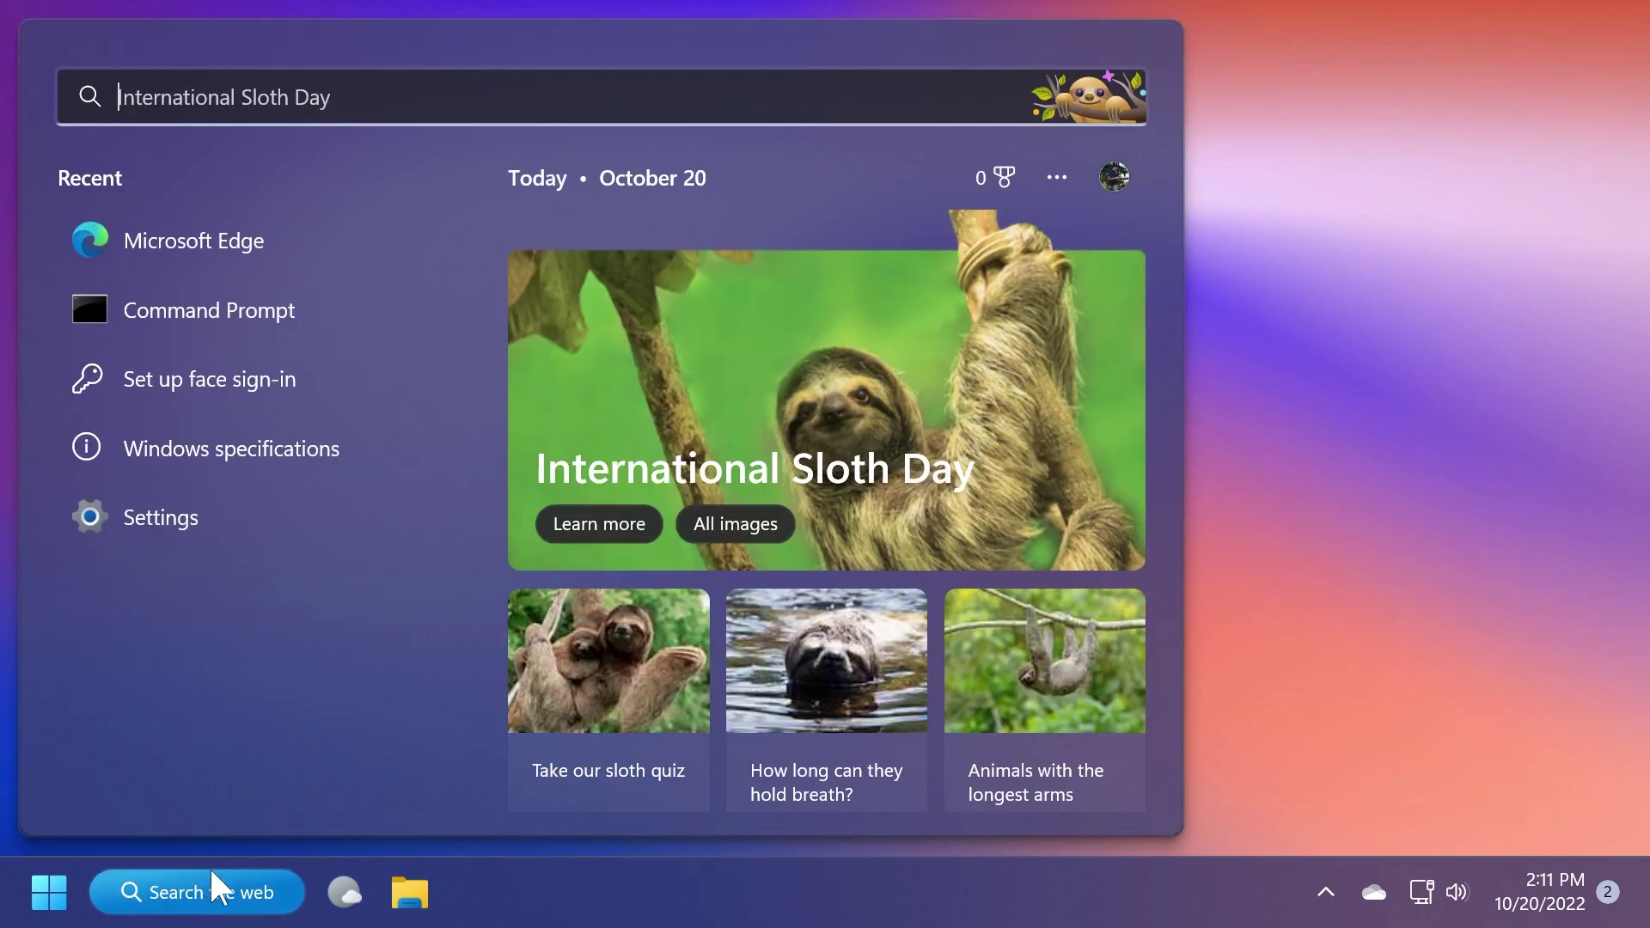
pyautogui.click(1295, 632)
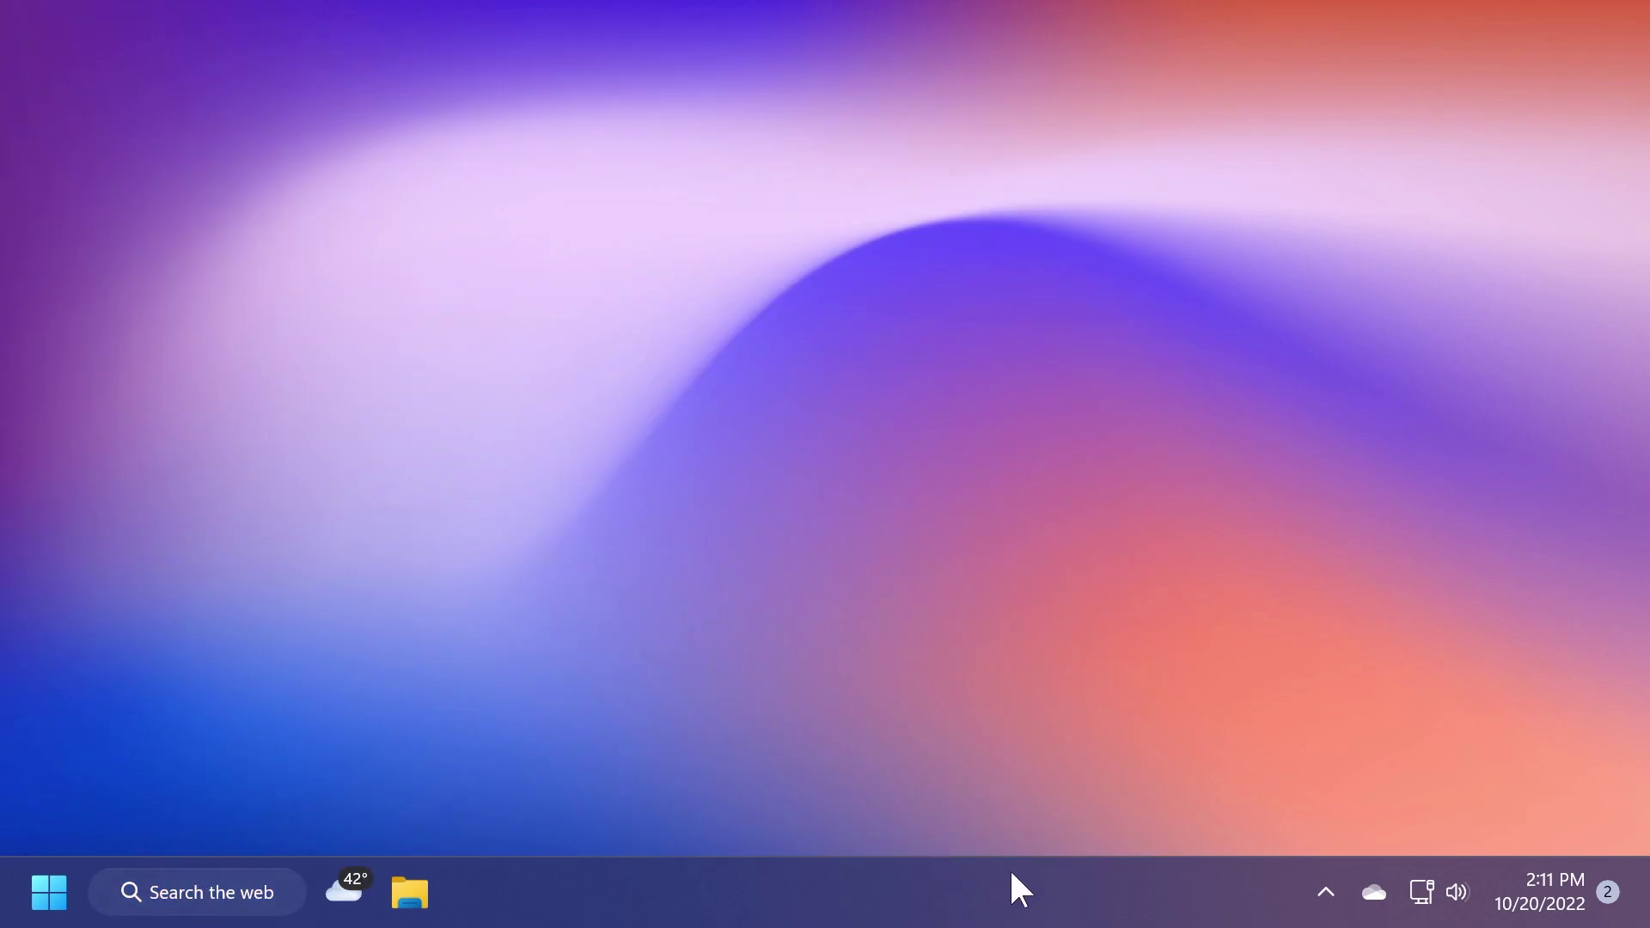
pyautogui.rightClick(943, 894)
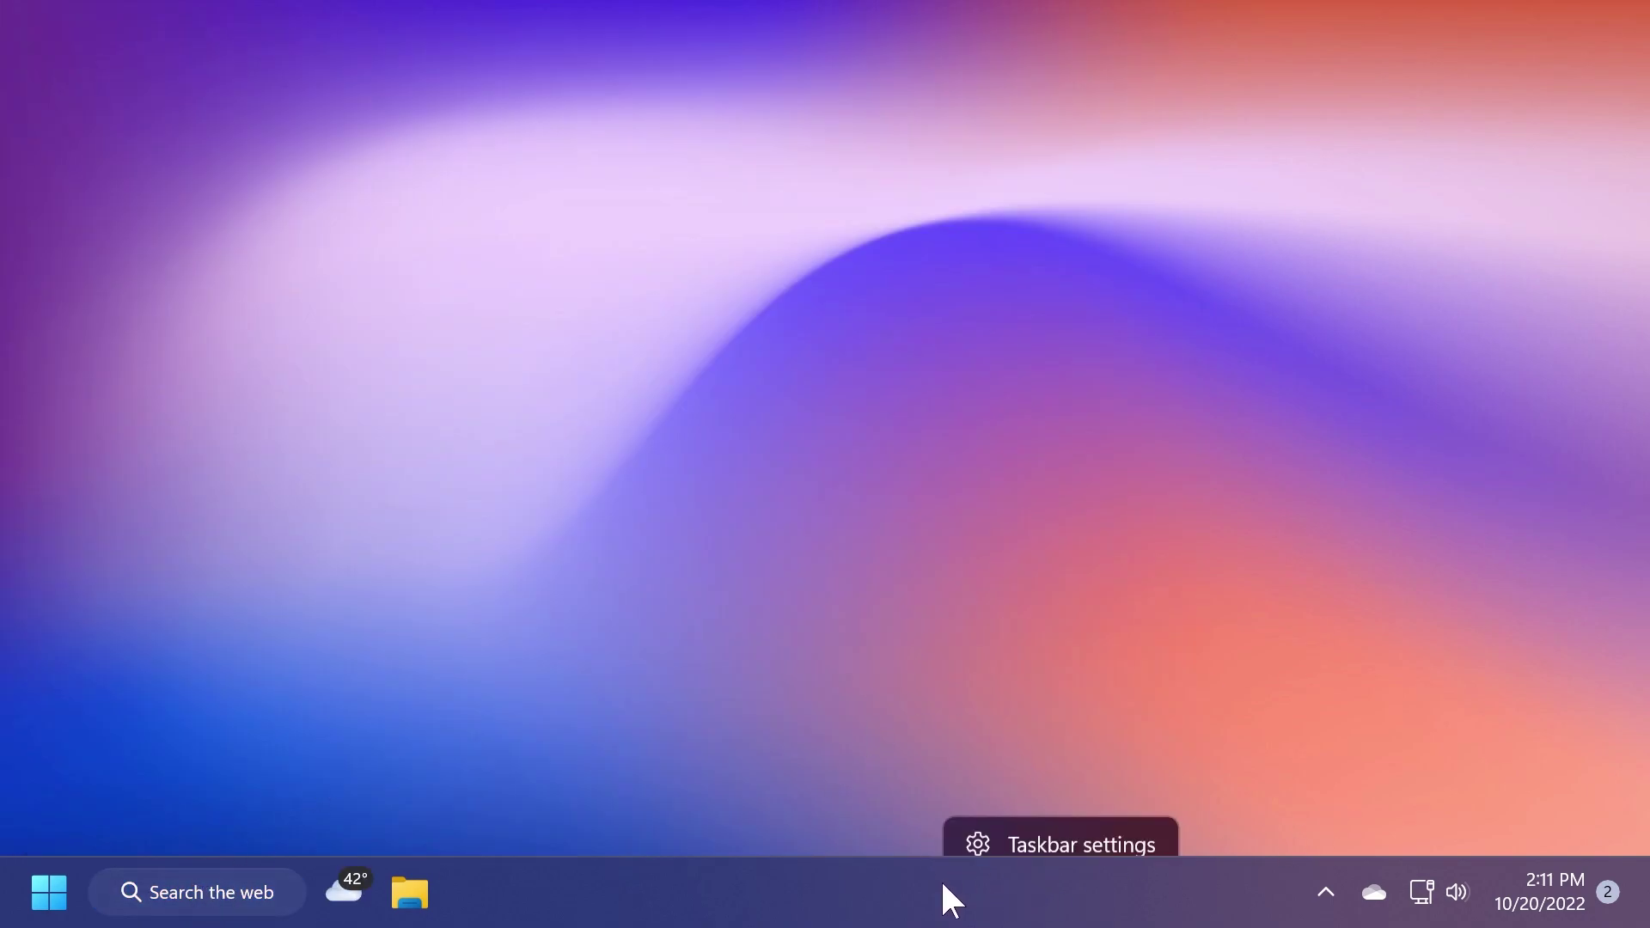
pyautogui.click(1012, 839)
pyautogui.scroll(-5, 787, 632)
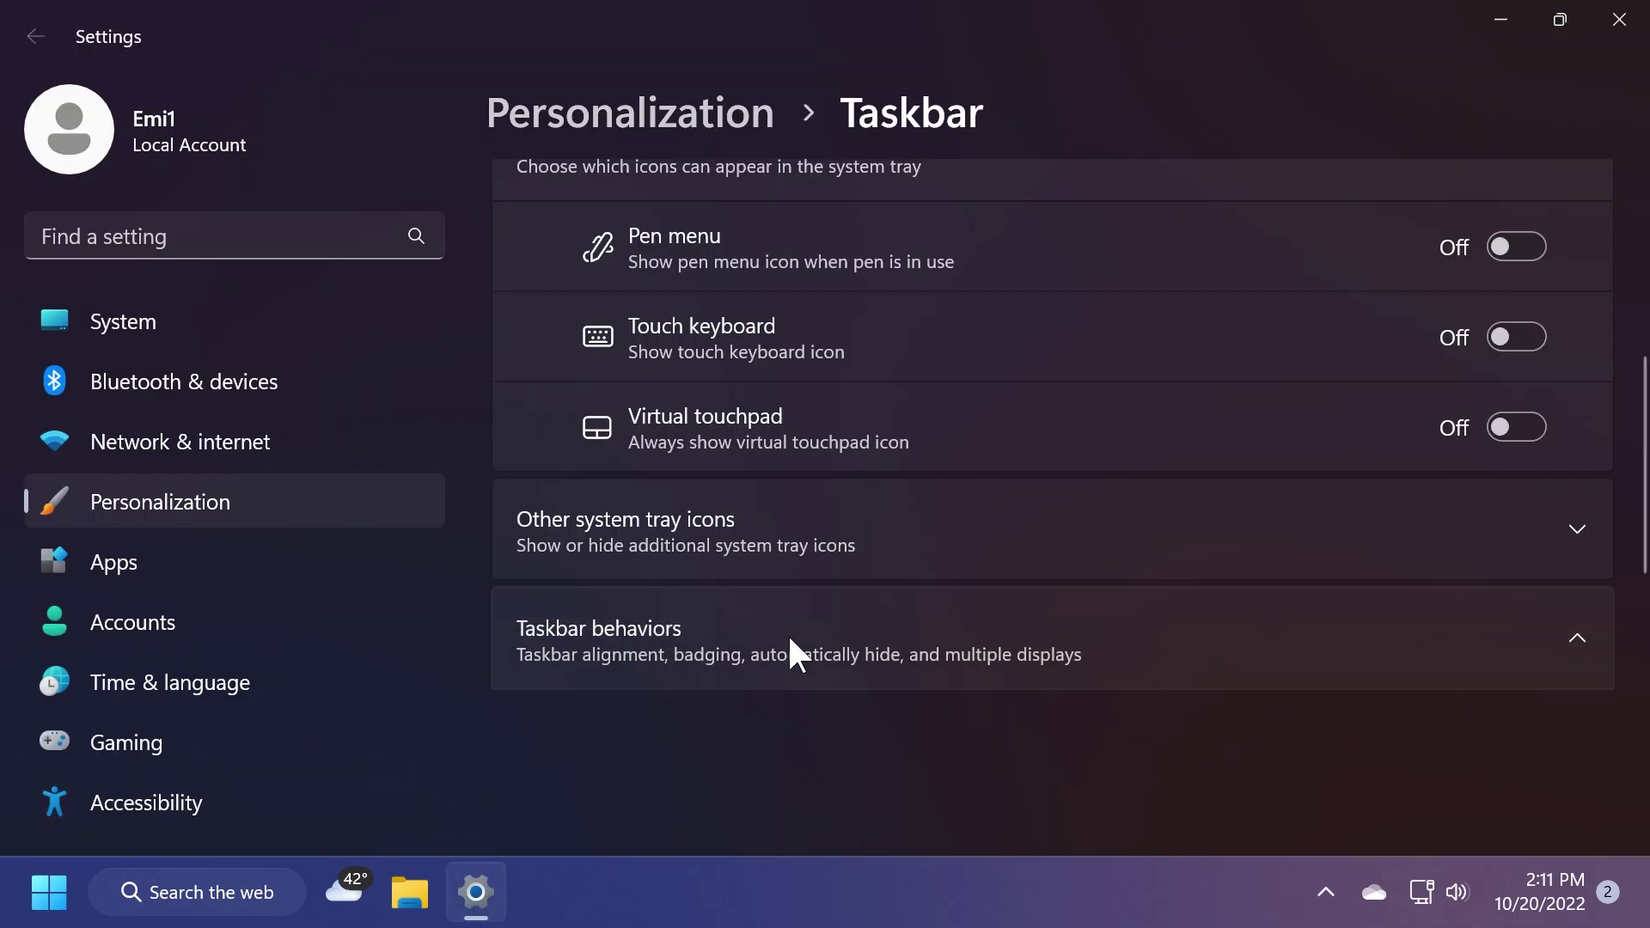
pyautogui.click(787, 632)
pyautogui.scroll(-3, 799, 633)
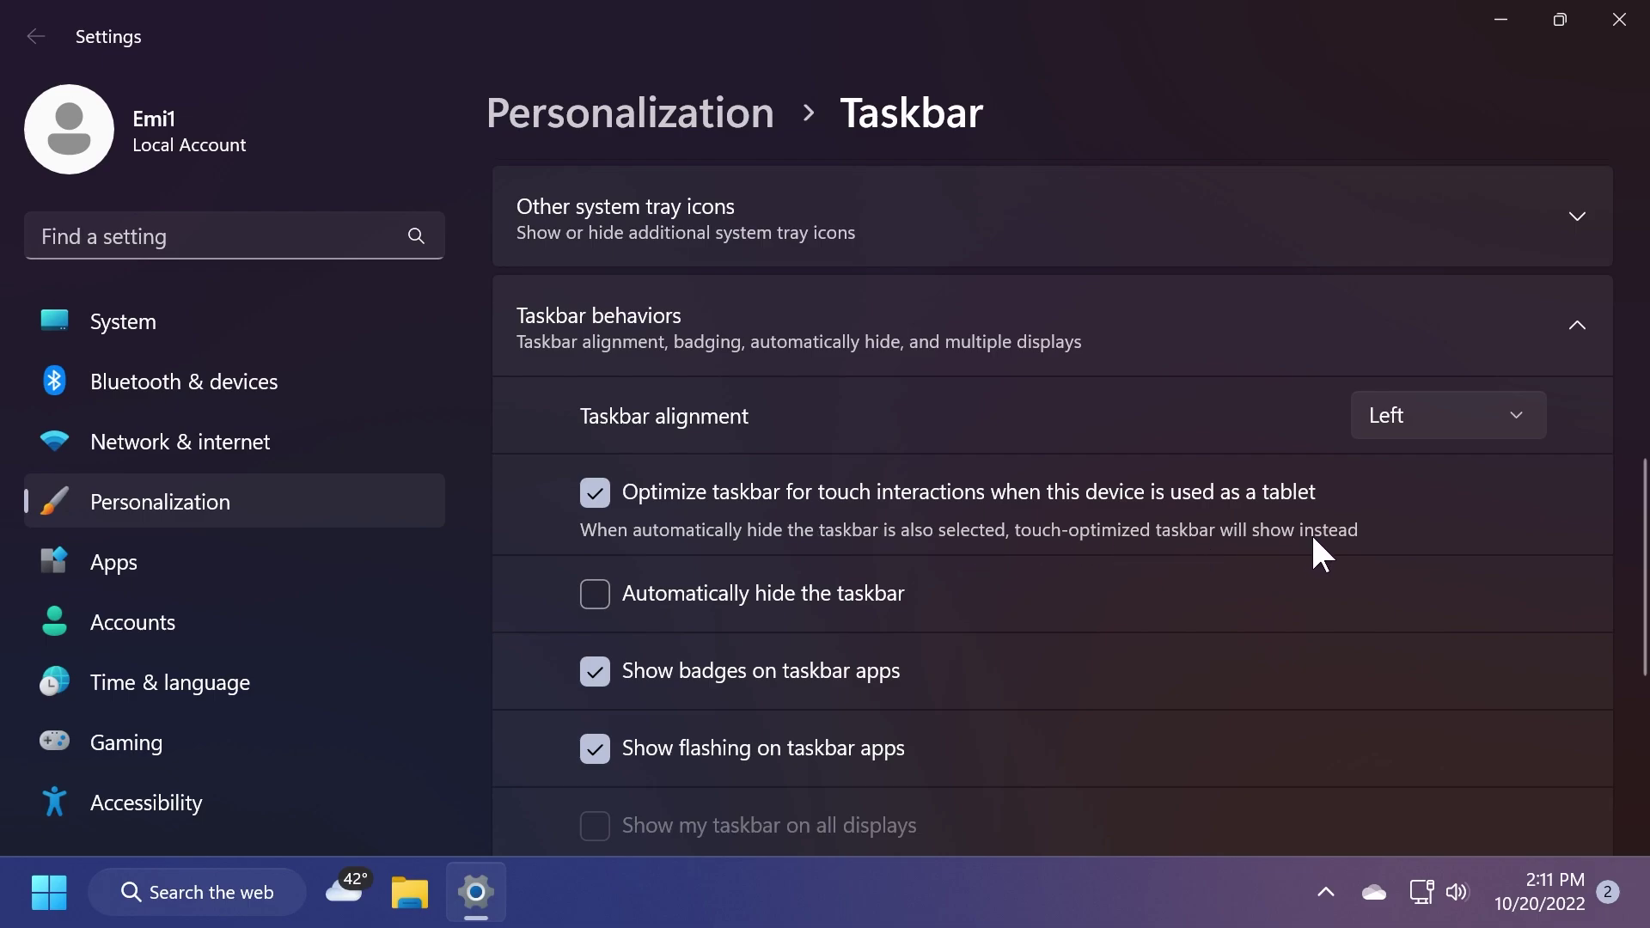
pyautogui.click(1619, 18)
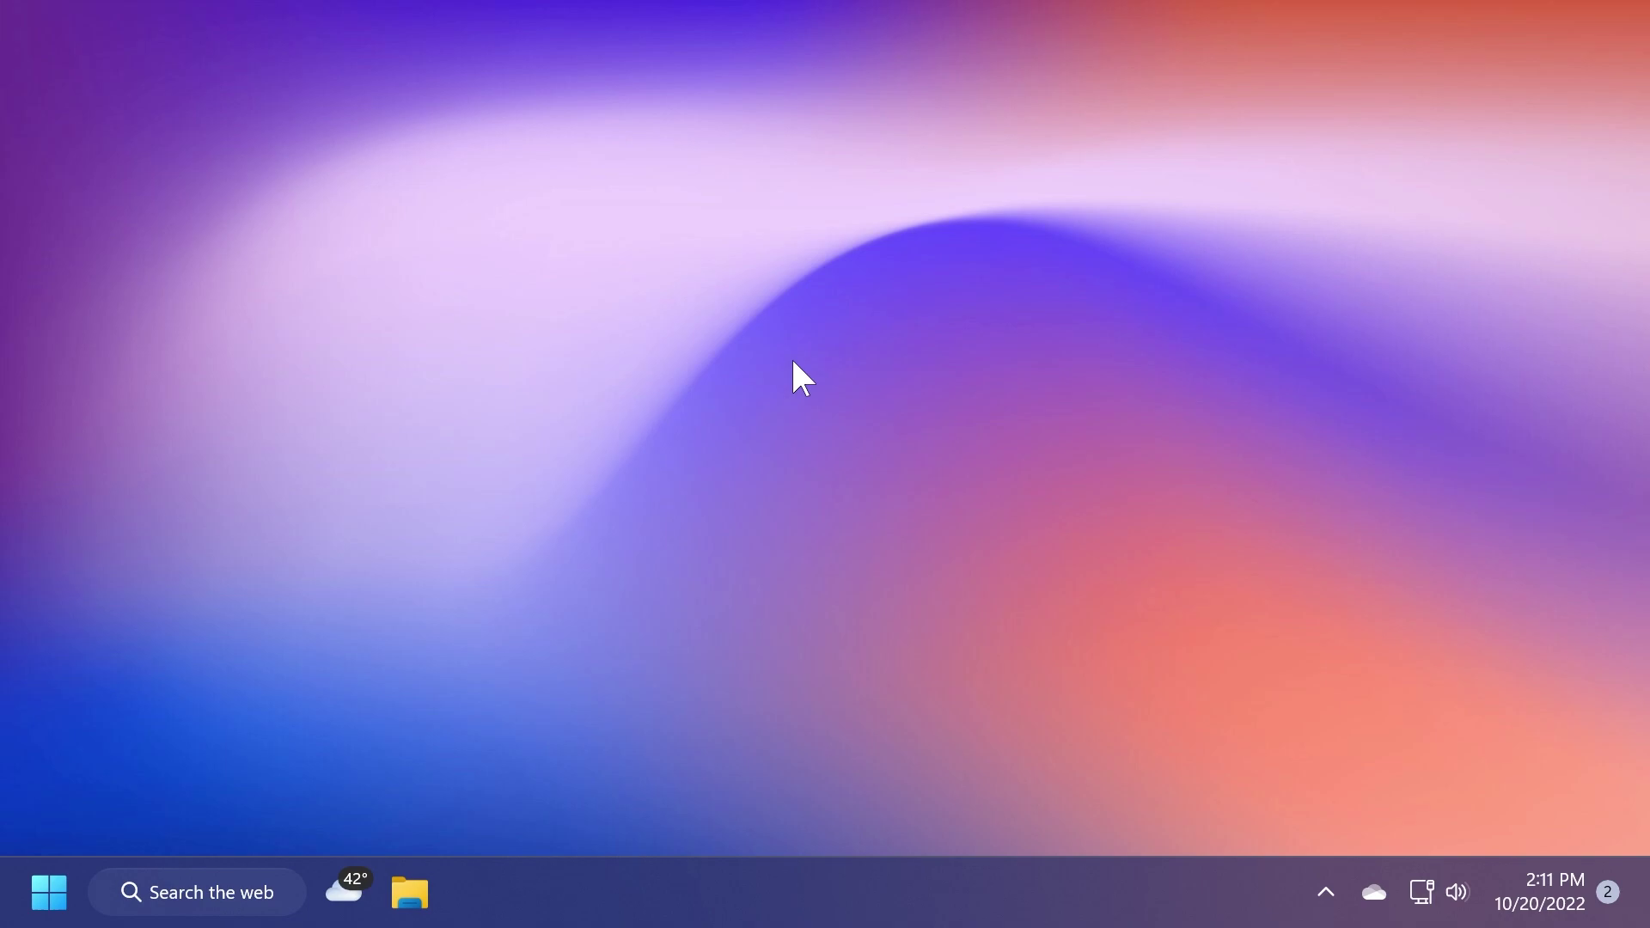
# Drag the Bluetooth icon to the front of the hidden tray icons and confirm the new order.
pyautogui.click(1326, 896)
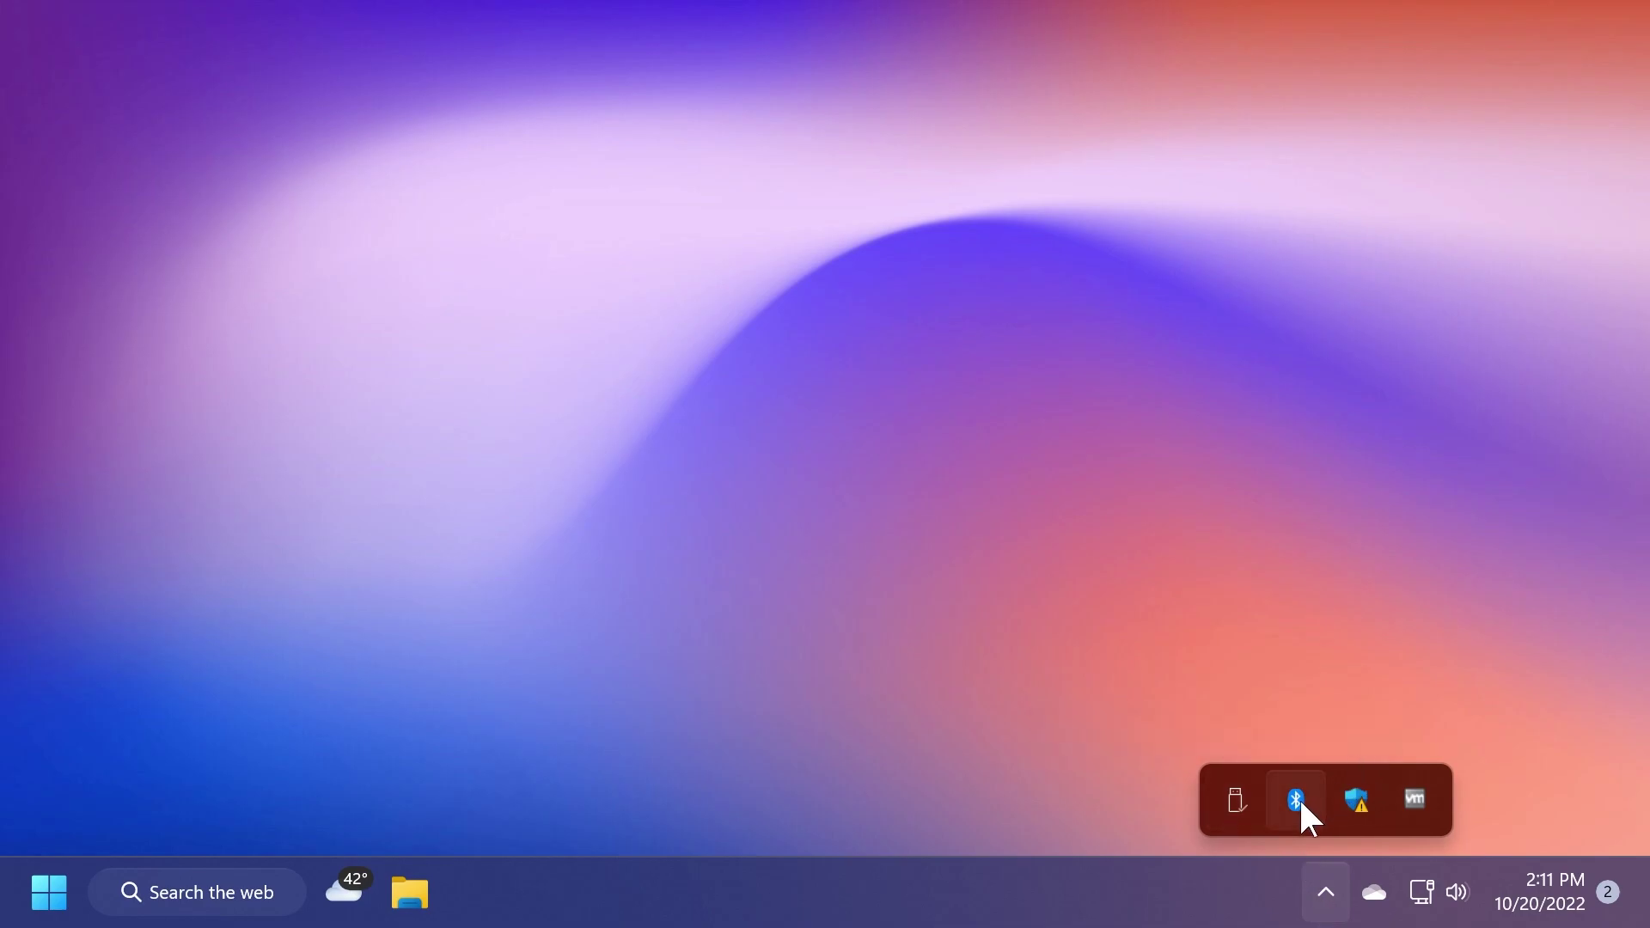
pyautogui.moveTo(1273, 813); pyautogui.dragTo(1277, 813)
pyautogui.moveTo(1296, 800); pyautogui.dragTo(1297, 885)
pyautogui.click(1324, 894)
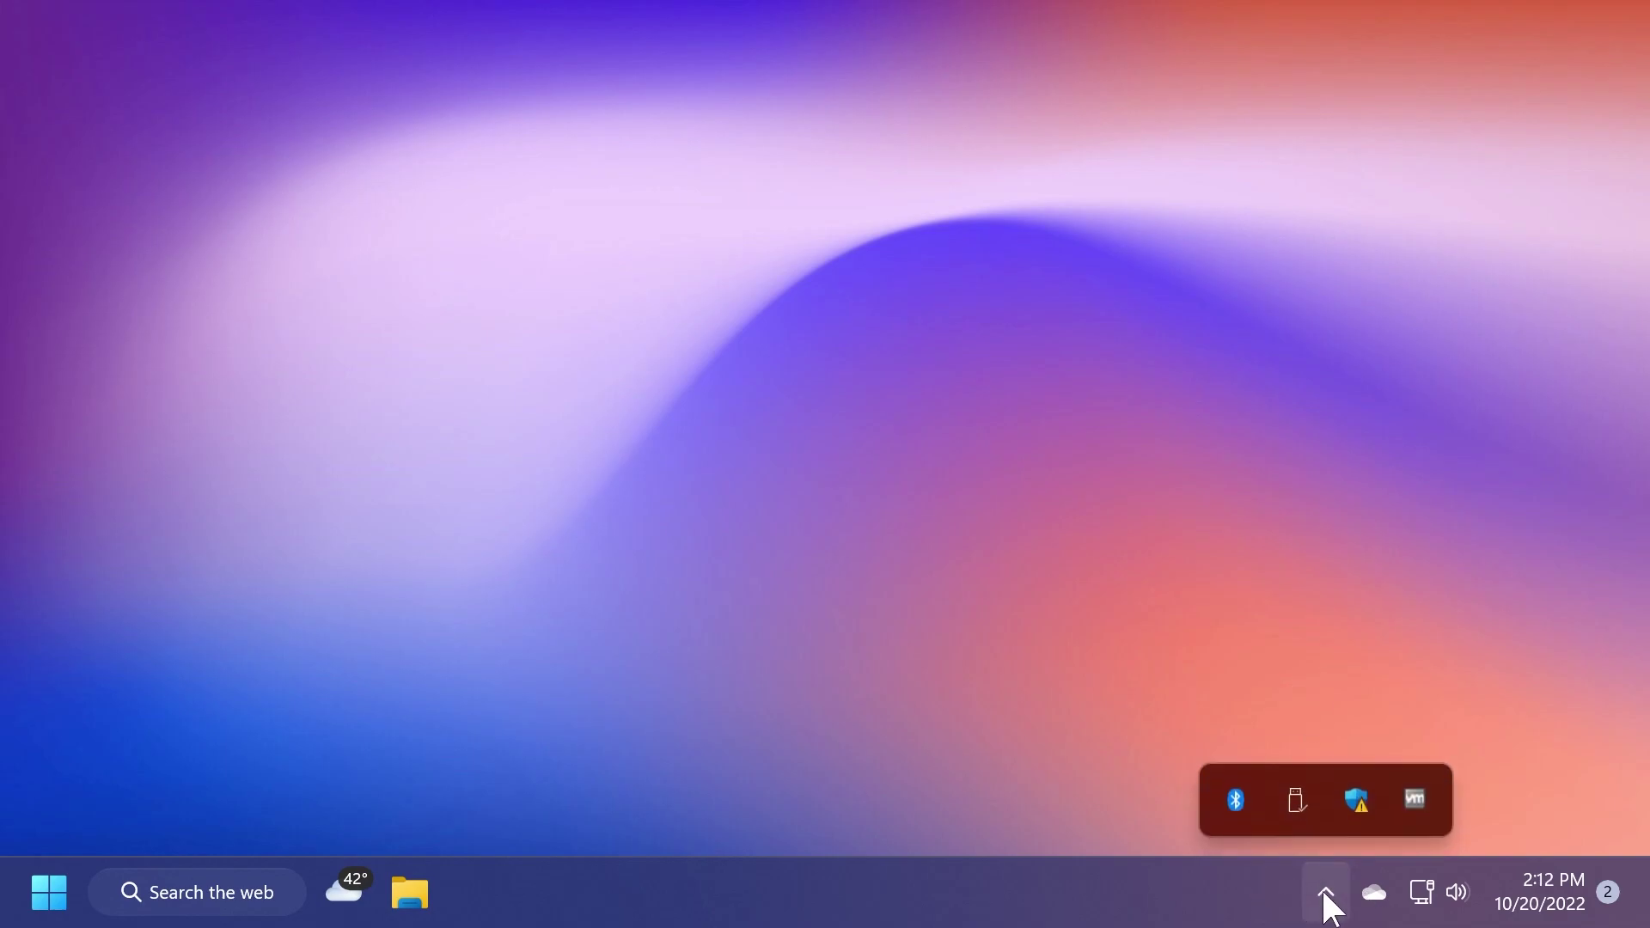
pyautogui.click(1135, 661)
# Search This PC for 'system' in a new File Explorer window.
pyautogui.press('super+e')
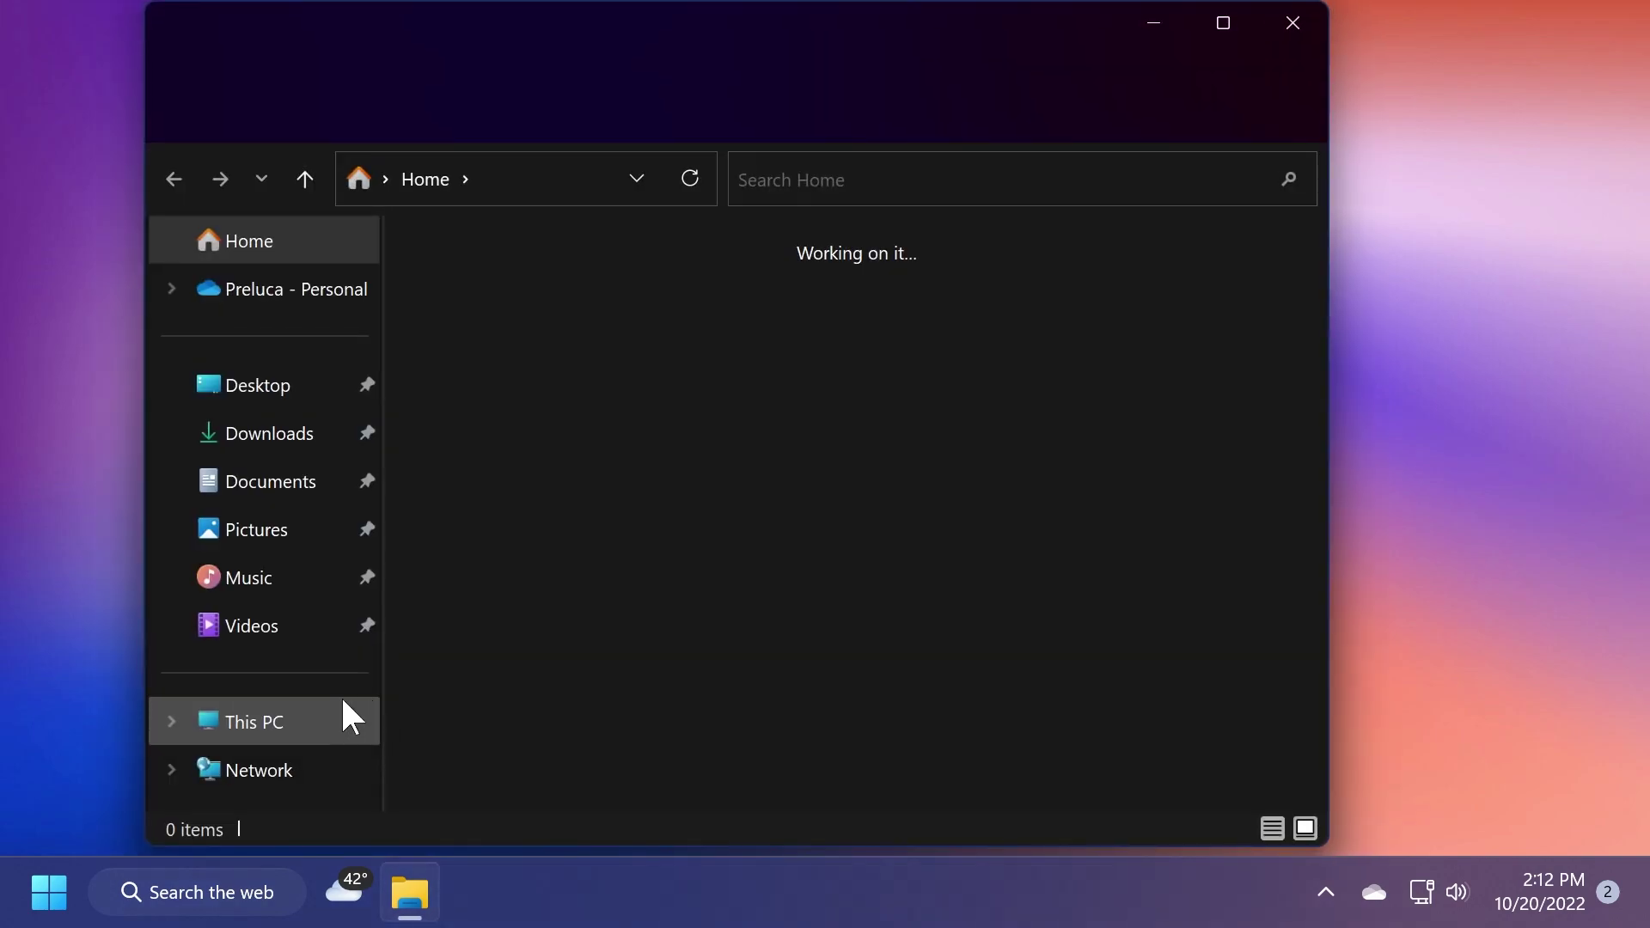
pyautogui.click(250, 726)
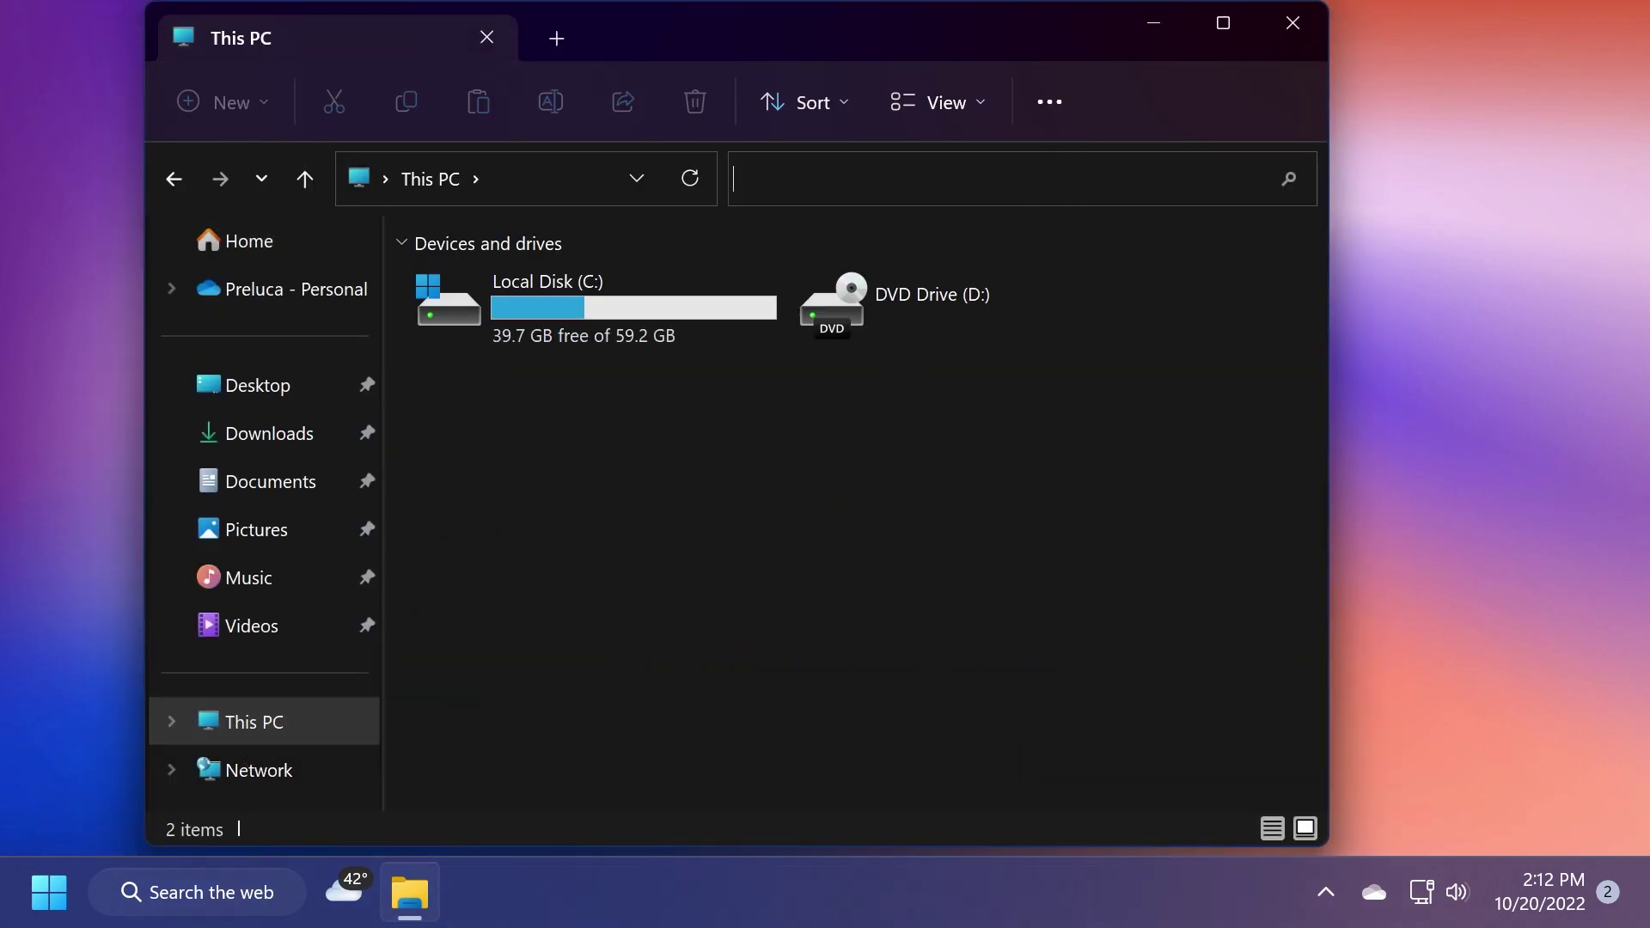
pyautogui.write('system')
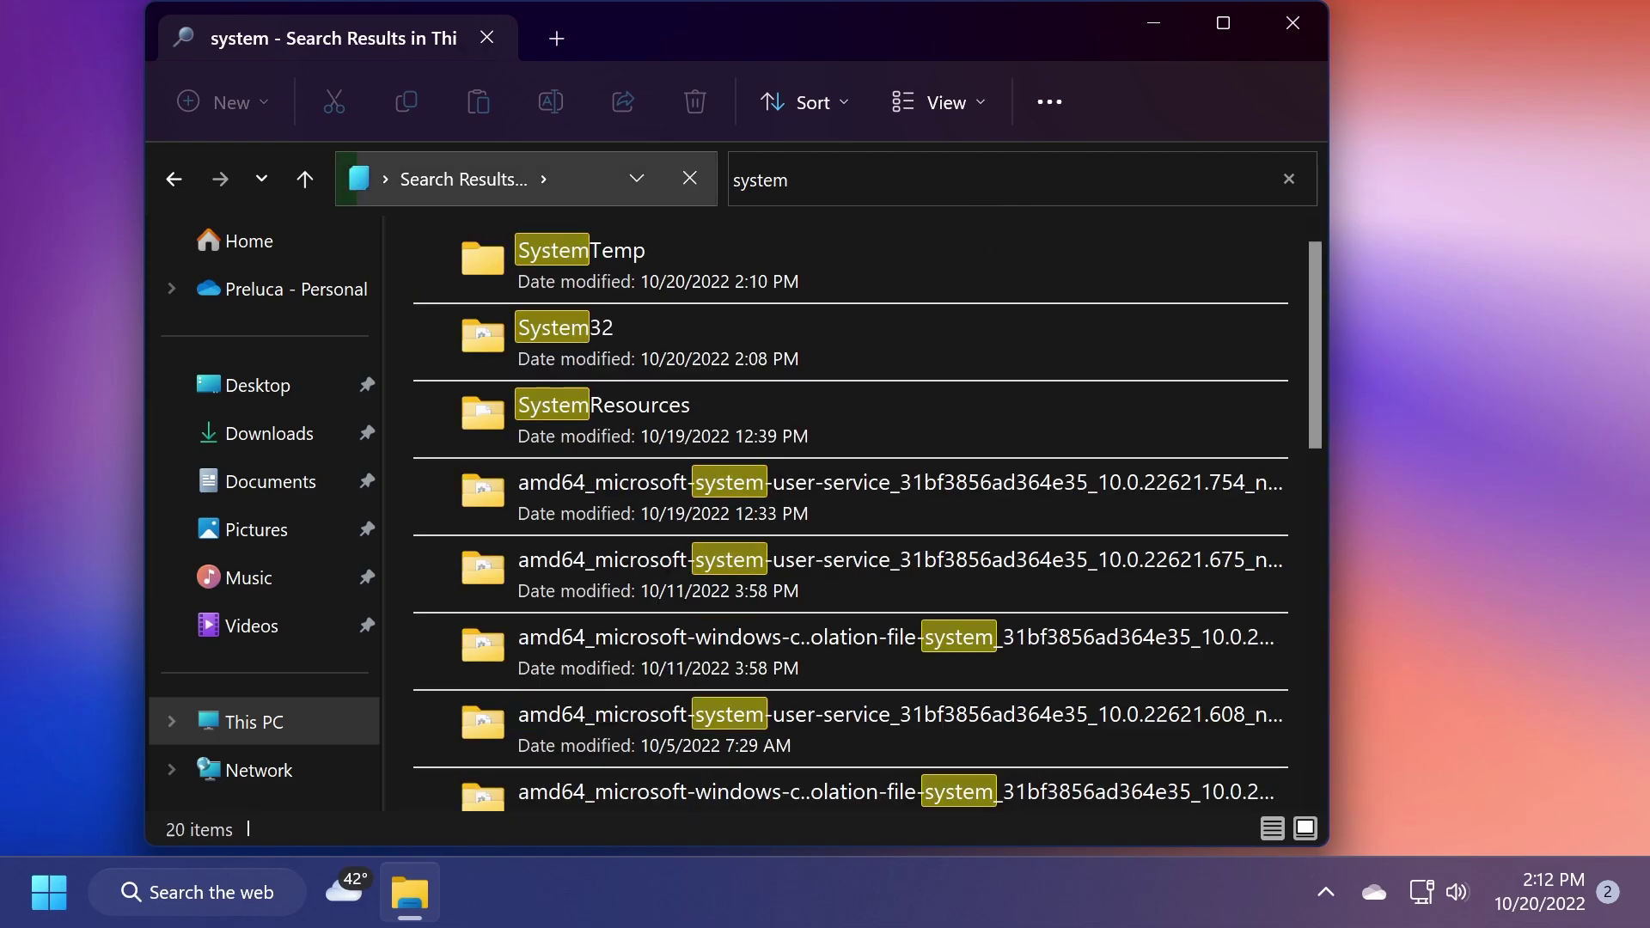
# Open Settings through a 'set' search and go to the Typing page.
pyautogui.press('super+s')
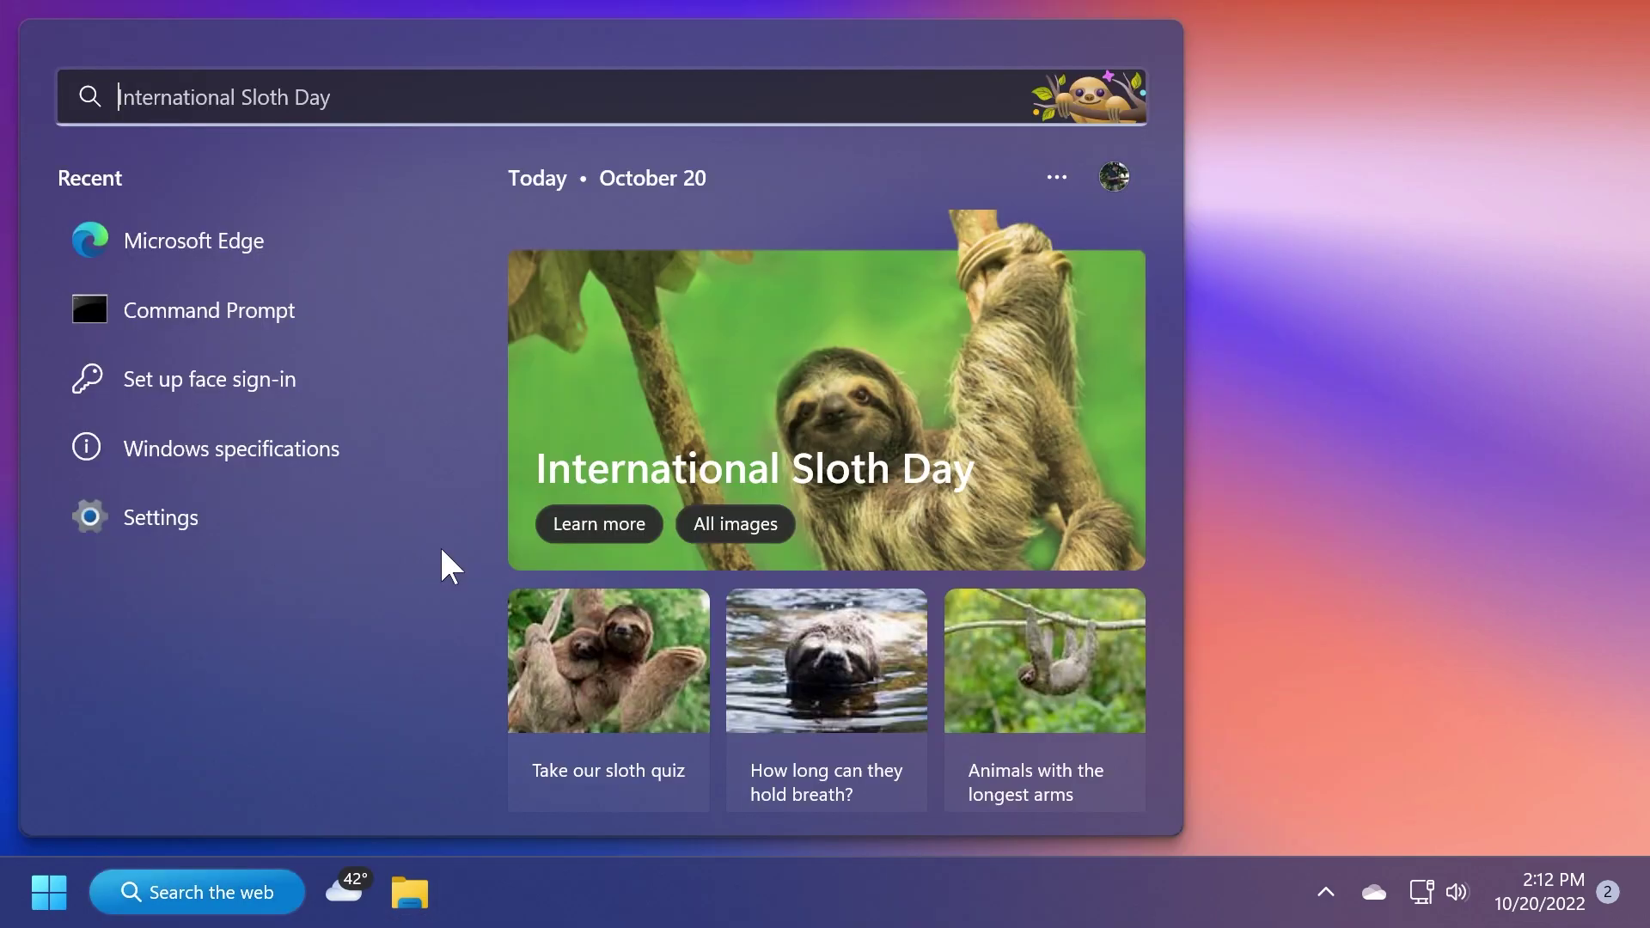
pyautogui.write('set')
pyautogui.click(287, 337)
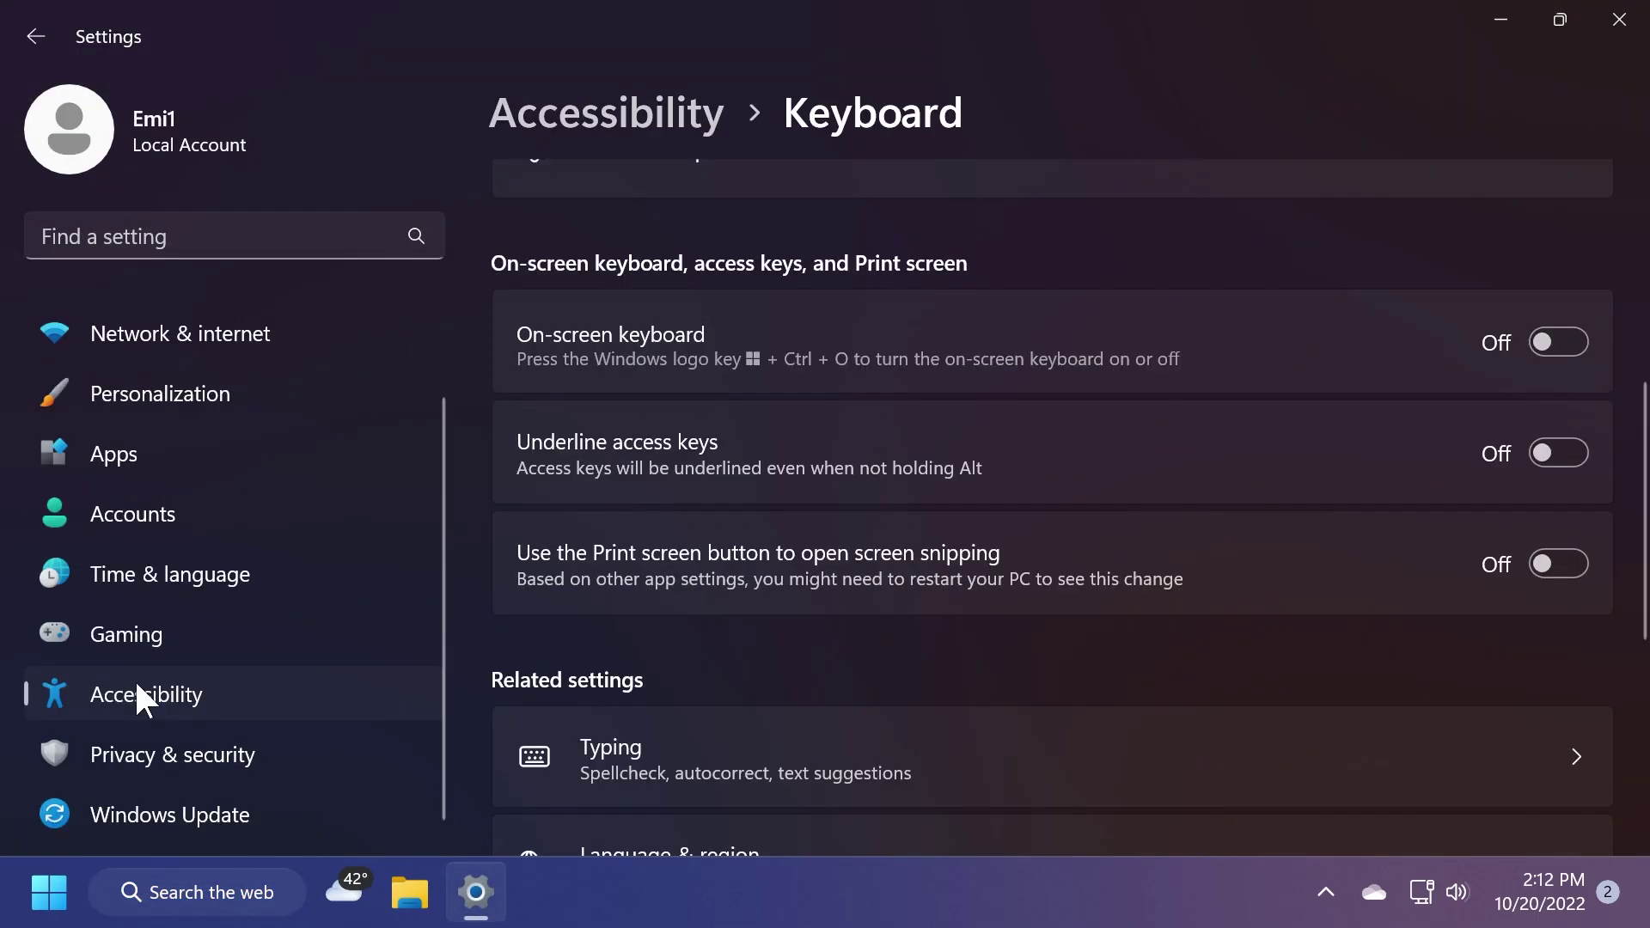
pyautogui.scroll(-3, 954, 464)
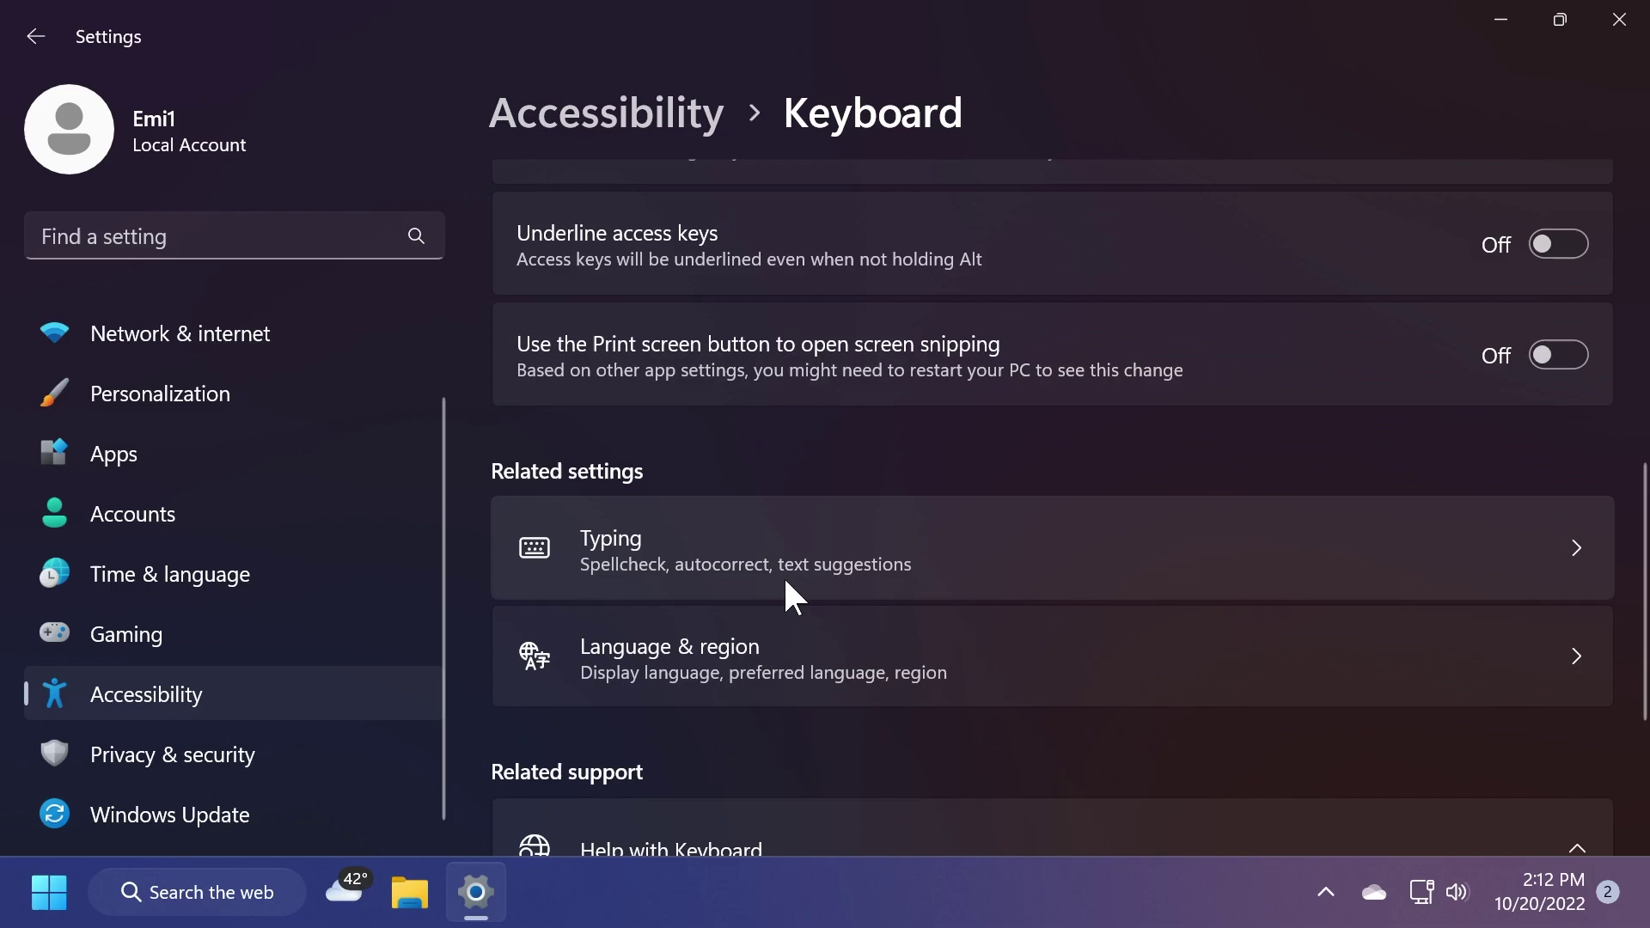
pyautogui.click(787, 576)
# Review the Show the touch keyboard choices, keeping When no keyboard attached.
pyautogui.click(713, 232)
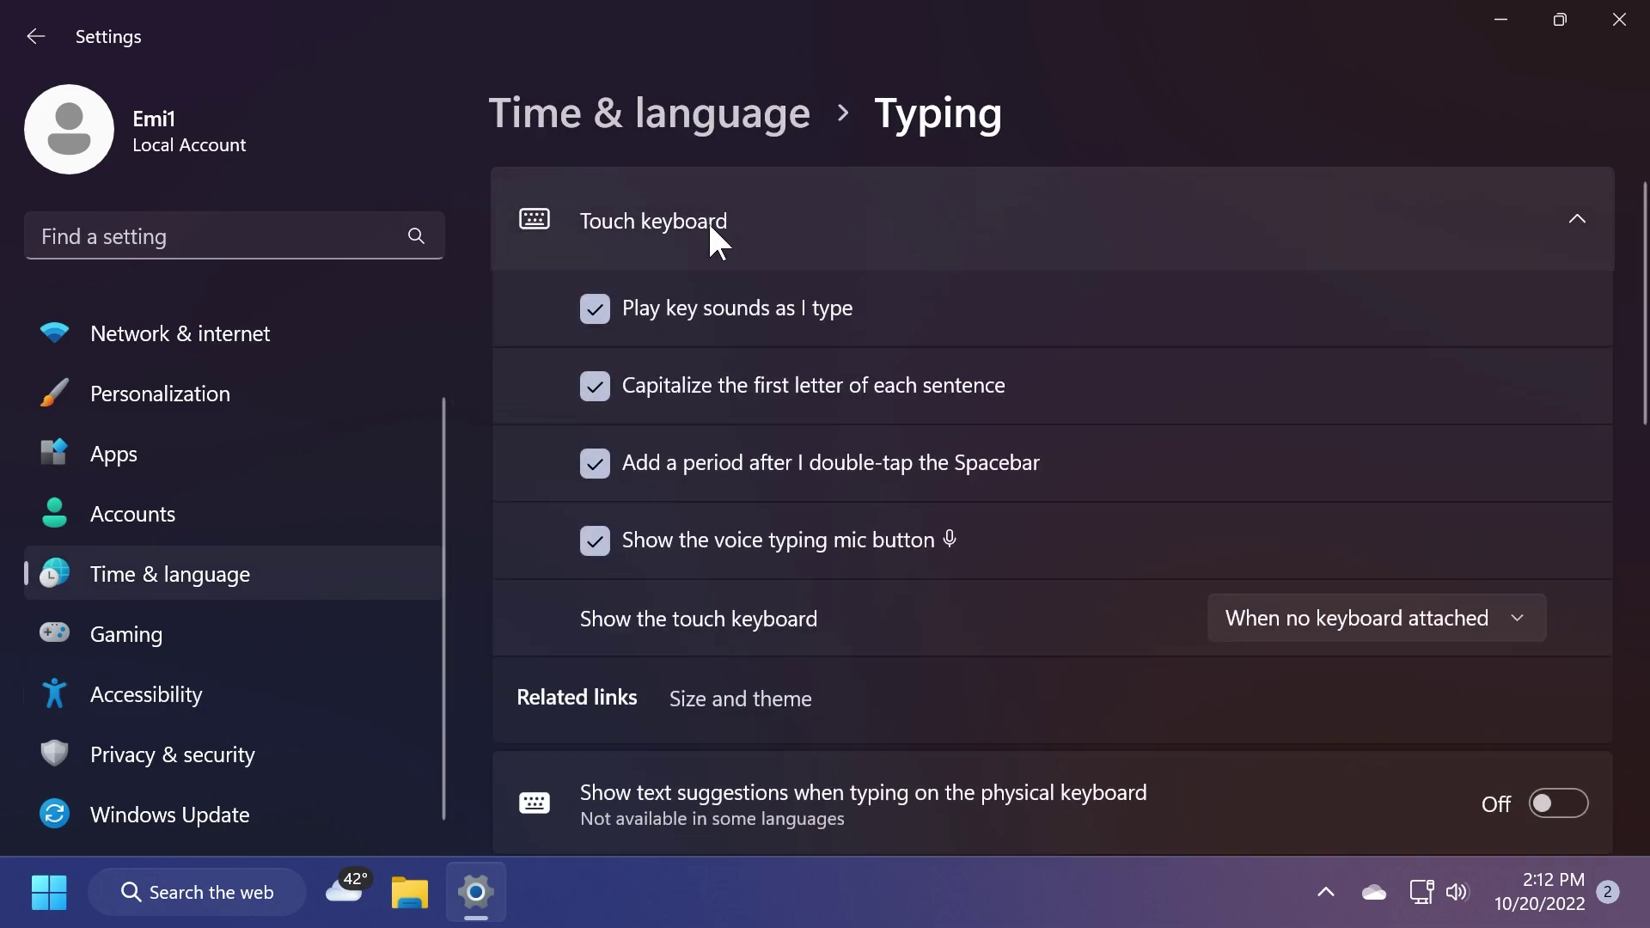
pyautogui.click(1255, 626)
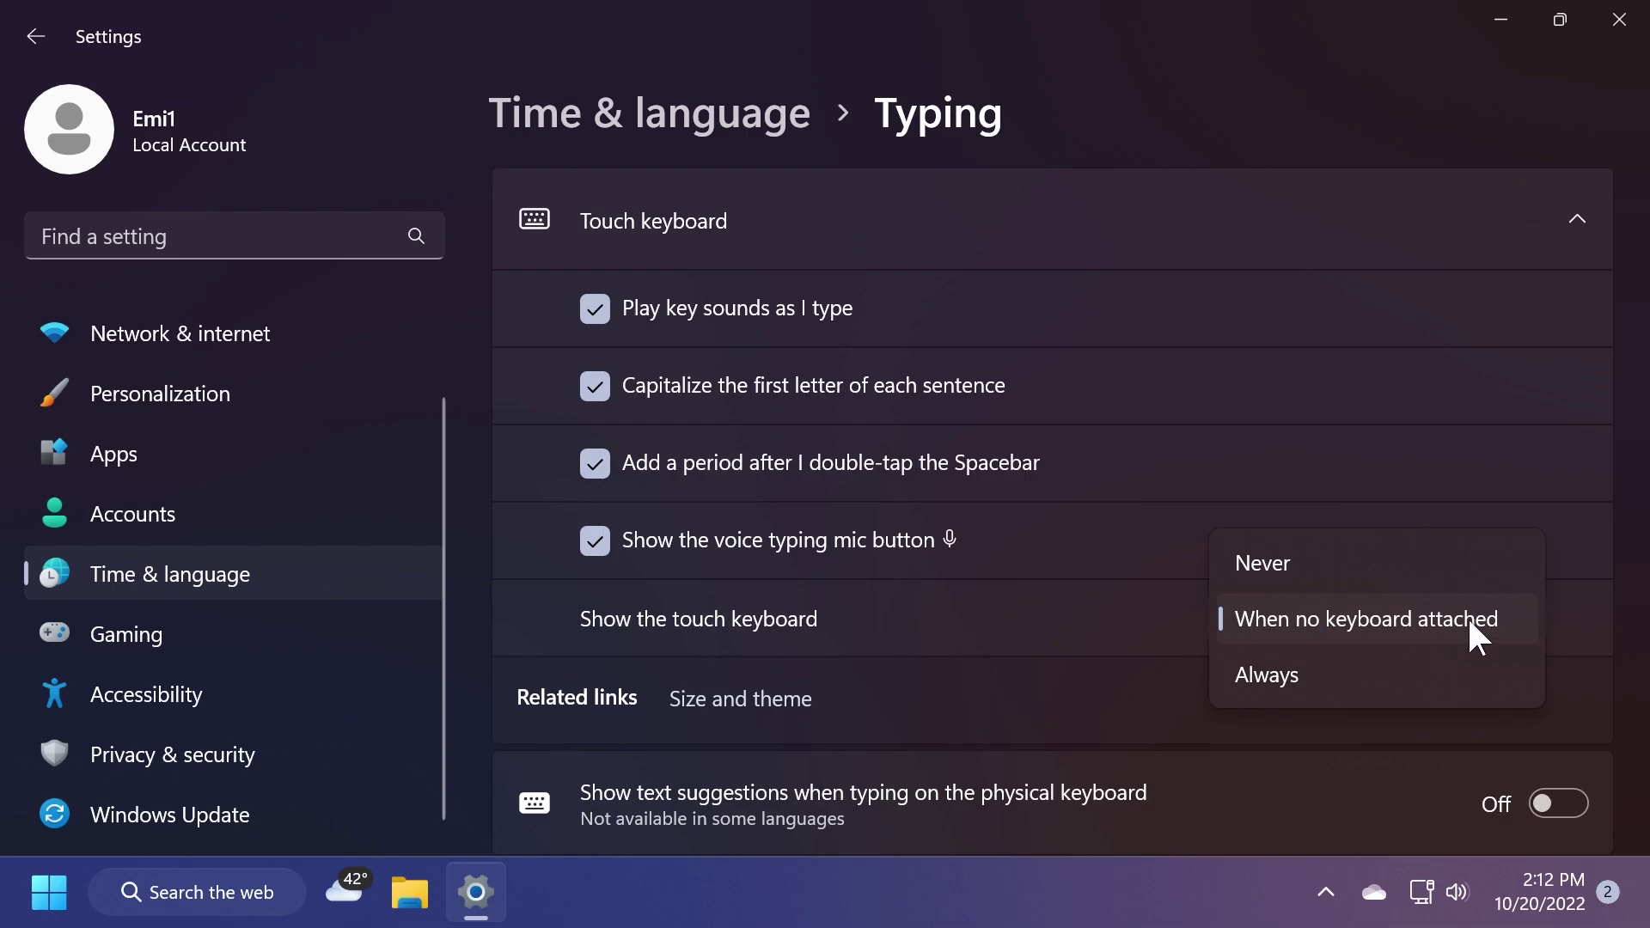
pyautogui.click(1057, 689)
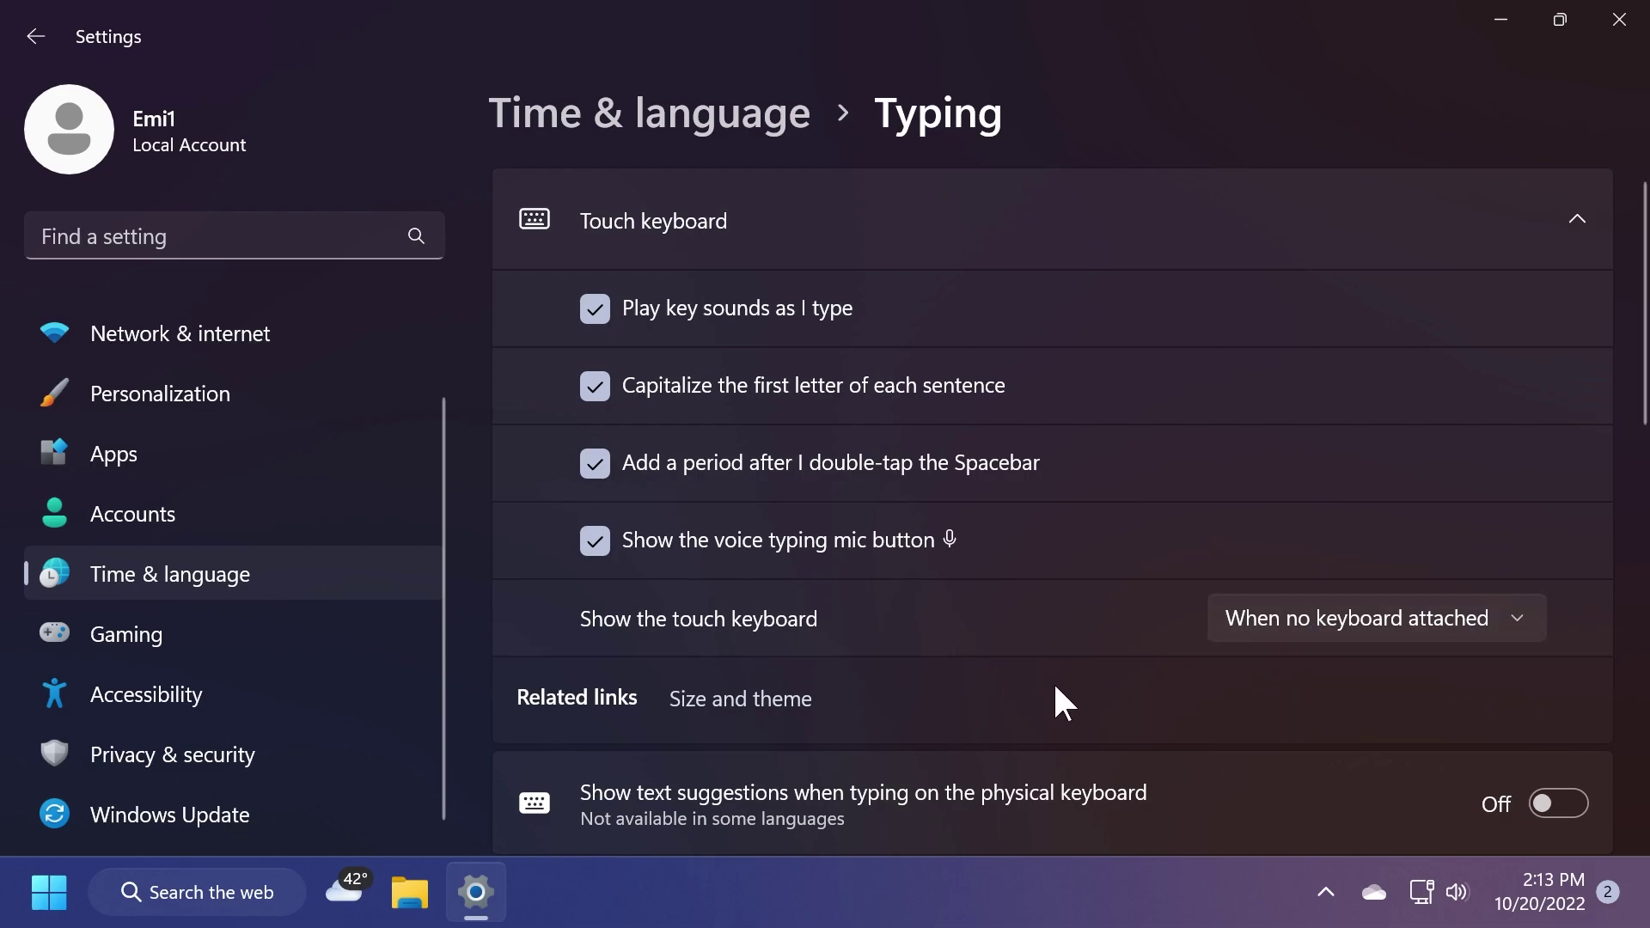
pyautogui.click(1619, 21)
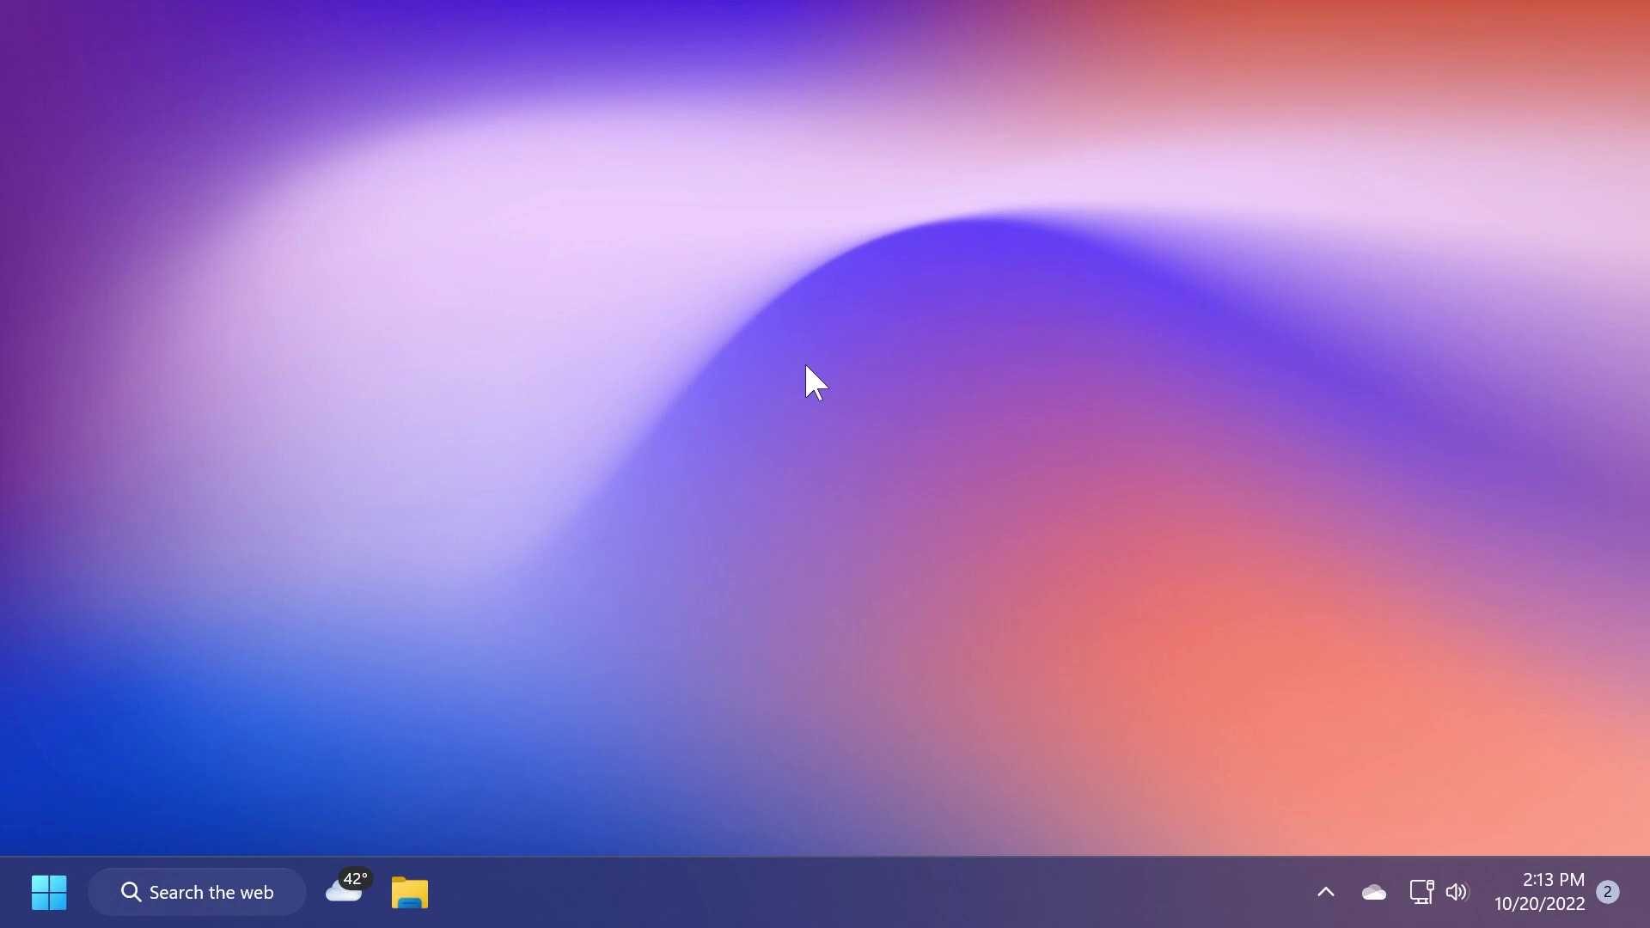